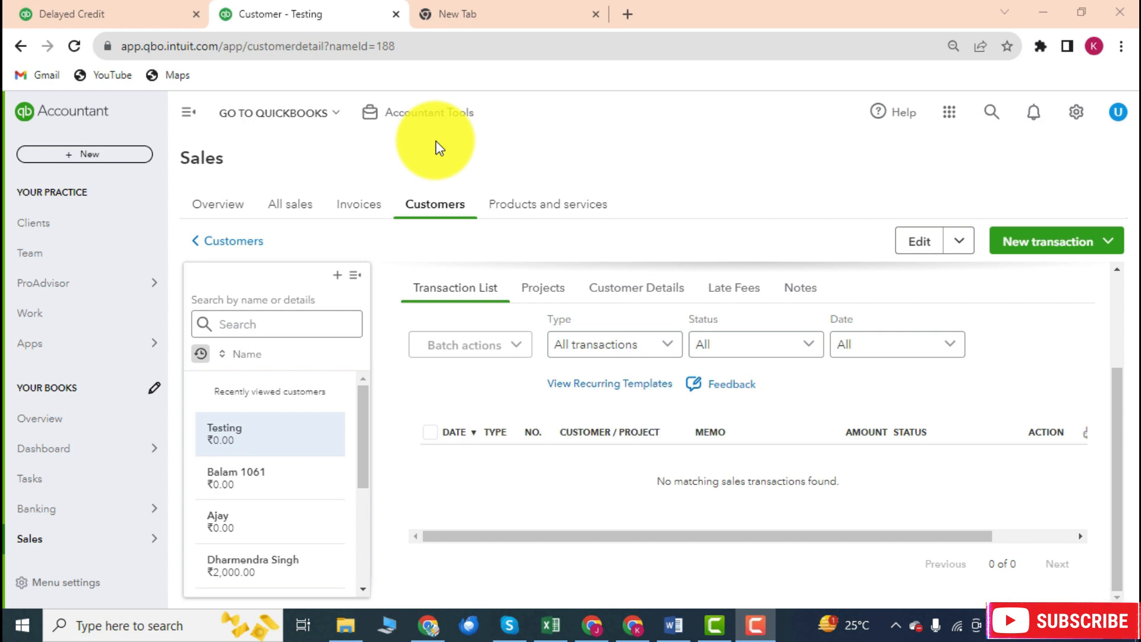
Step: Start a new delayed credit transaction for a customer
left_click(111, 155)
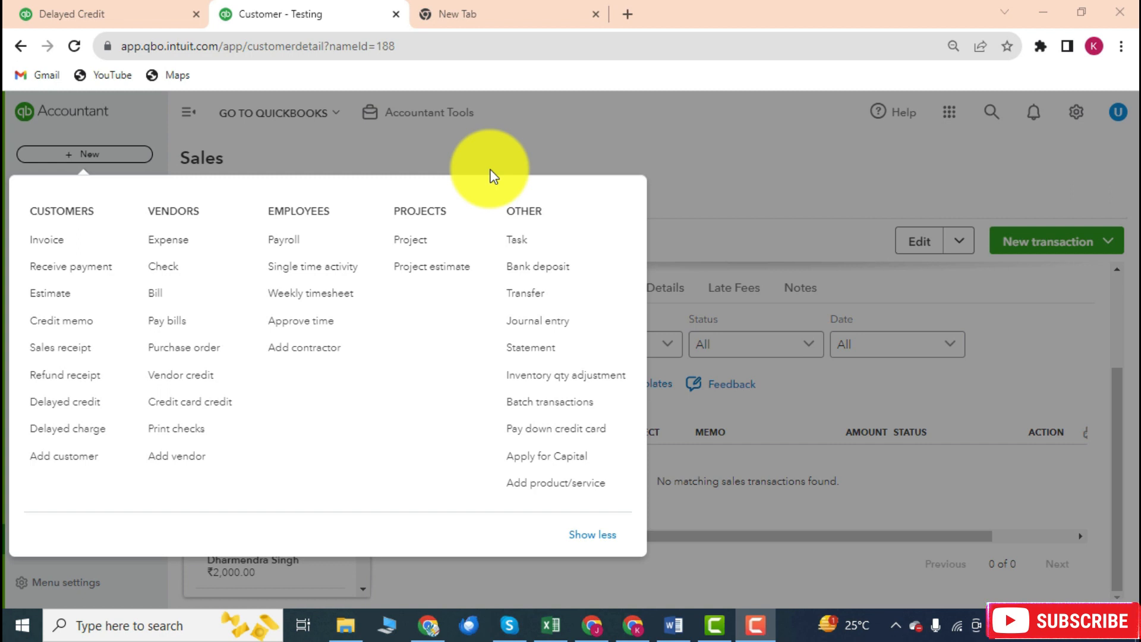
left_click(680, 145)
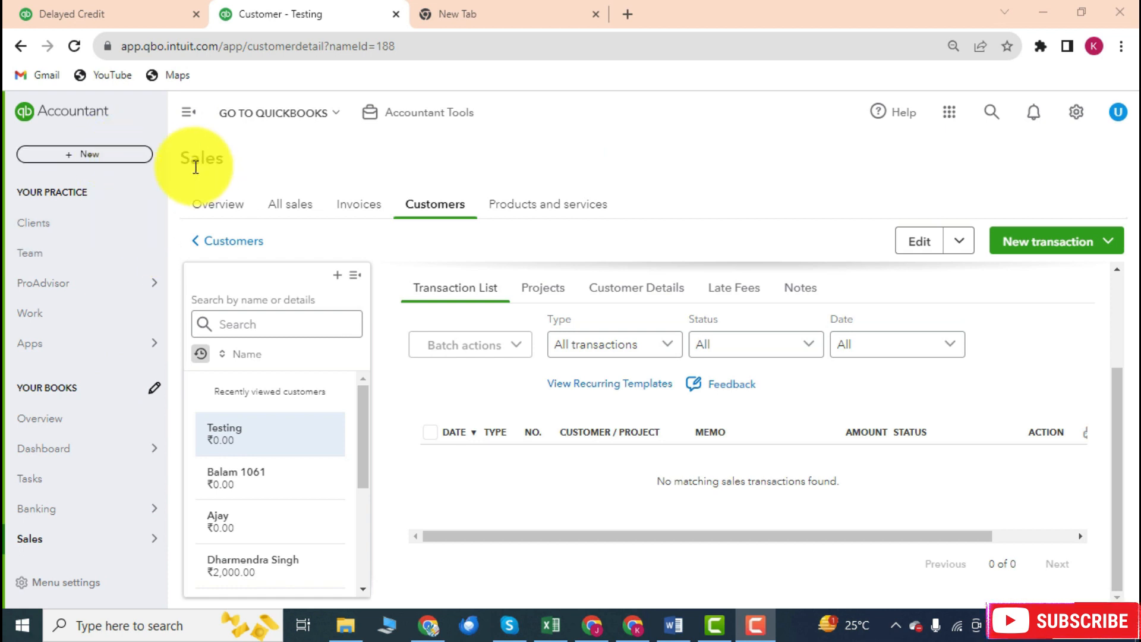
left_click(99, 160)
left_click(99, 158)
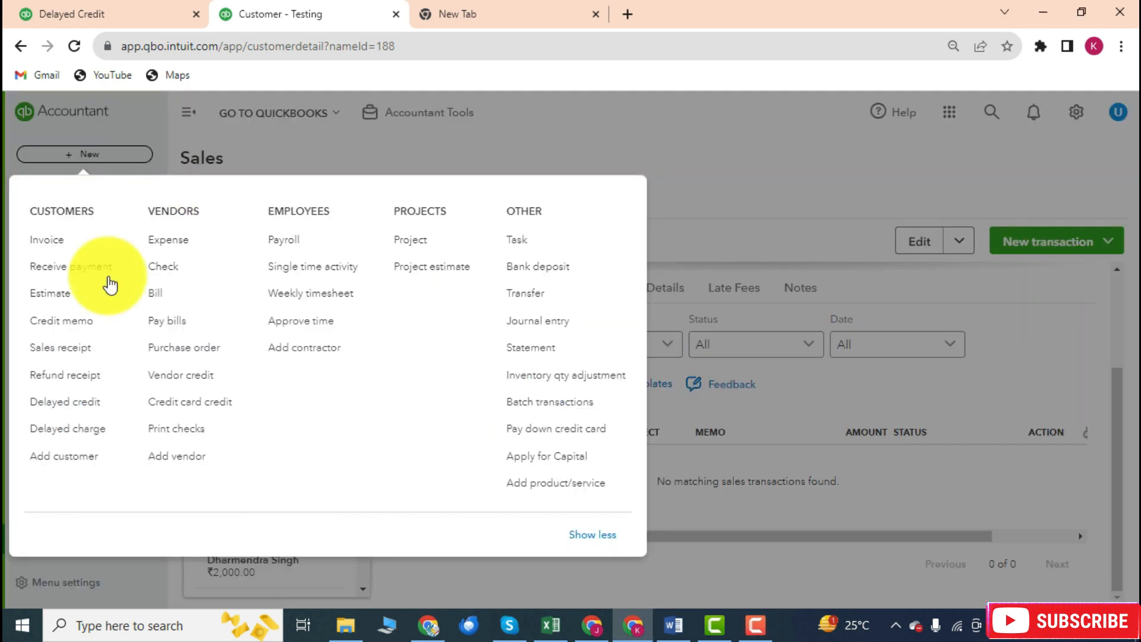
left_click(82, 404)
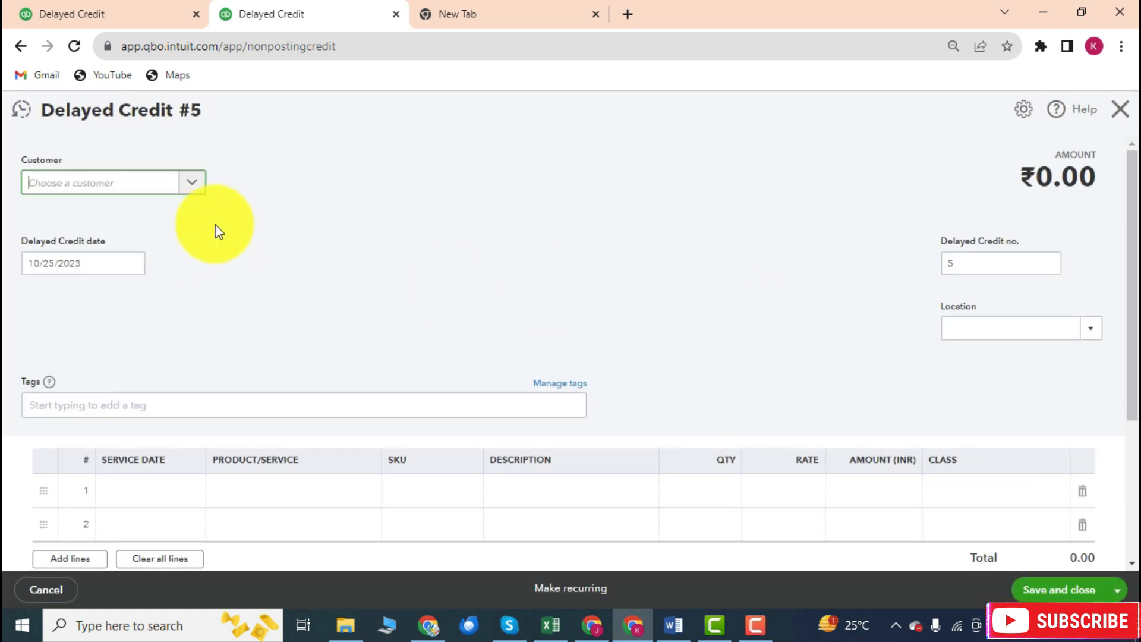
Step: Choose the existing customer Testing for the delayed credit
left_click(189, 189)
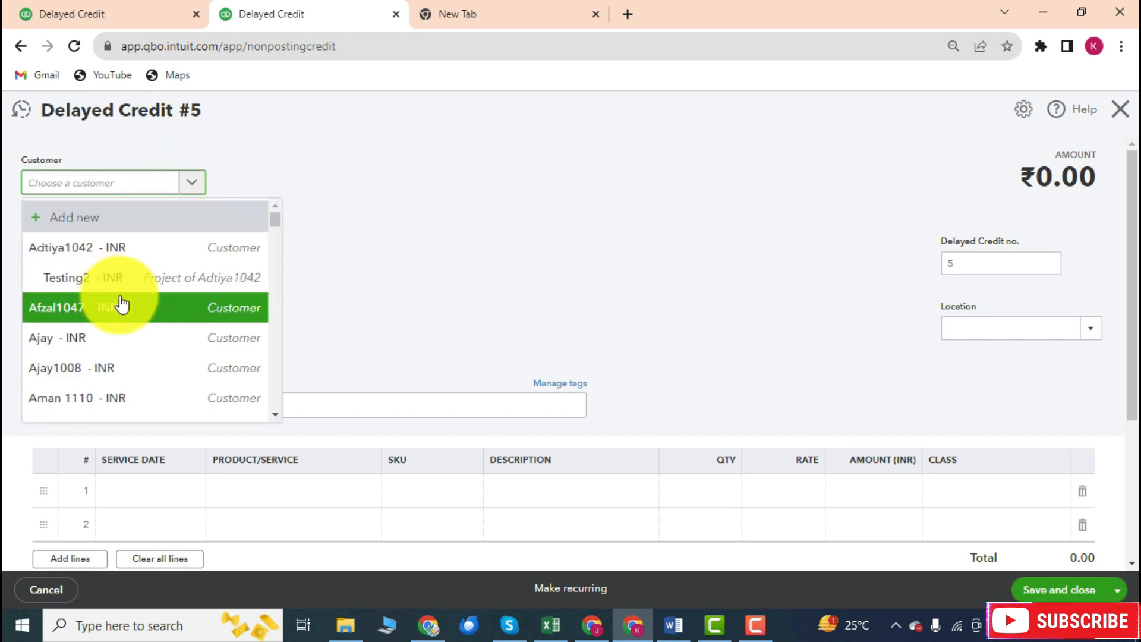
scroll(113, 294, "down", 3)
scroll(128, 303, "down", 3)
scroll(154, 285, "up", 6)
scroll(126, 288, "down", 2)
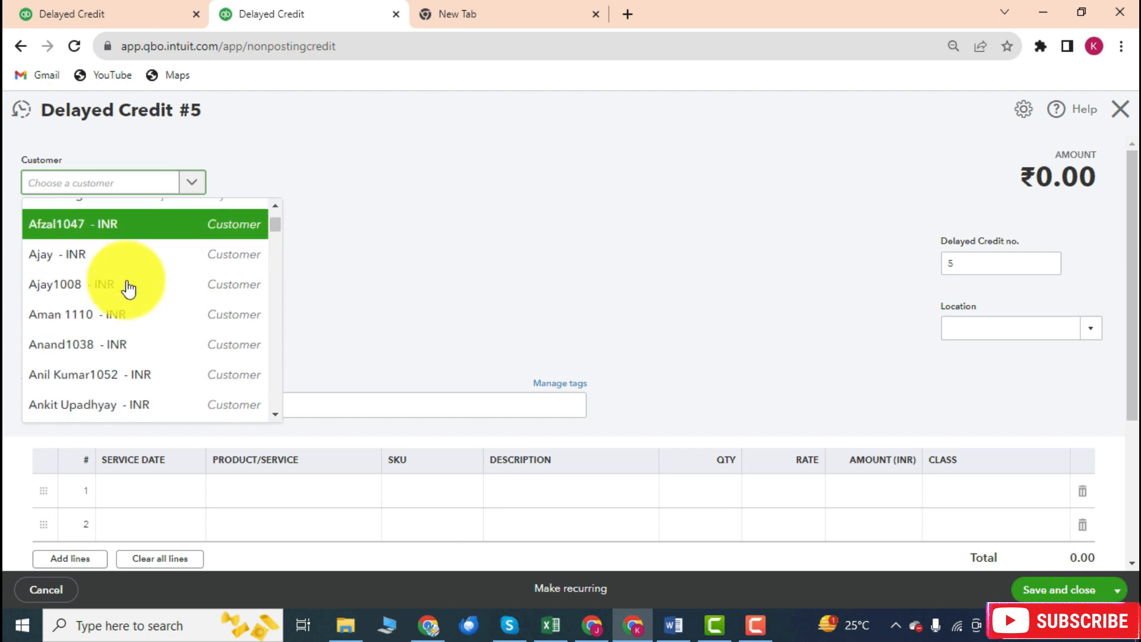
scroll(148, 256, "up", 2)
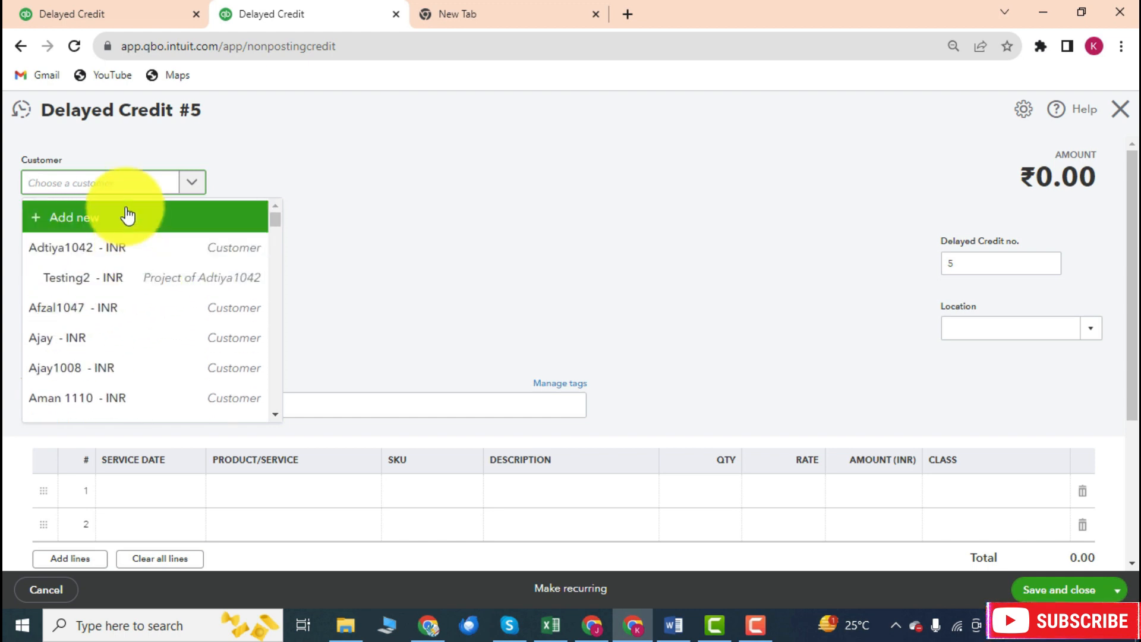
type("tes")
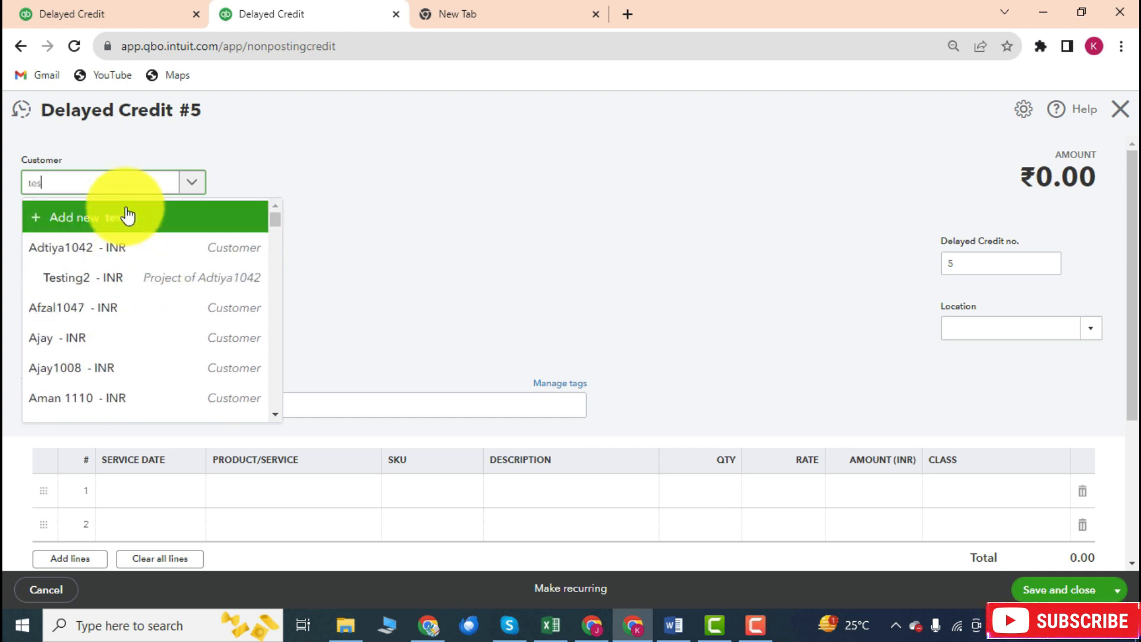
type("tin")
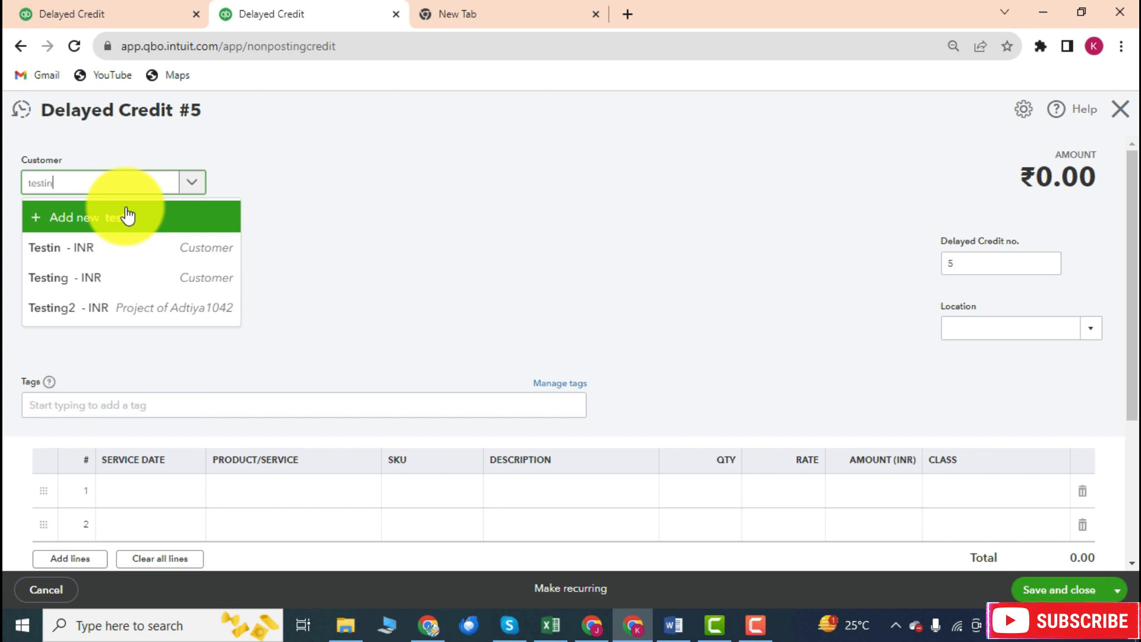
key("Down")
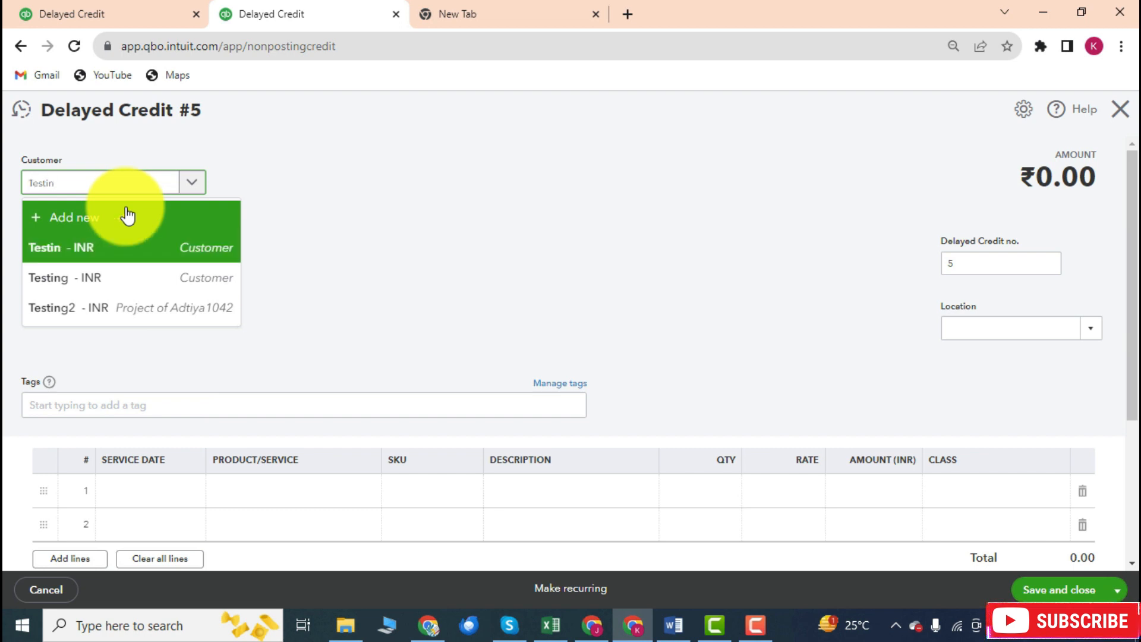
key("Down")
left_click(127, 281)
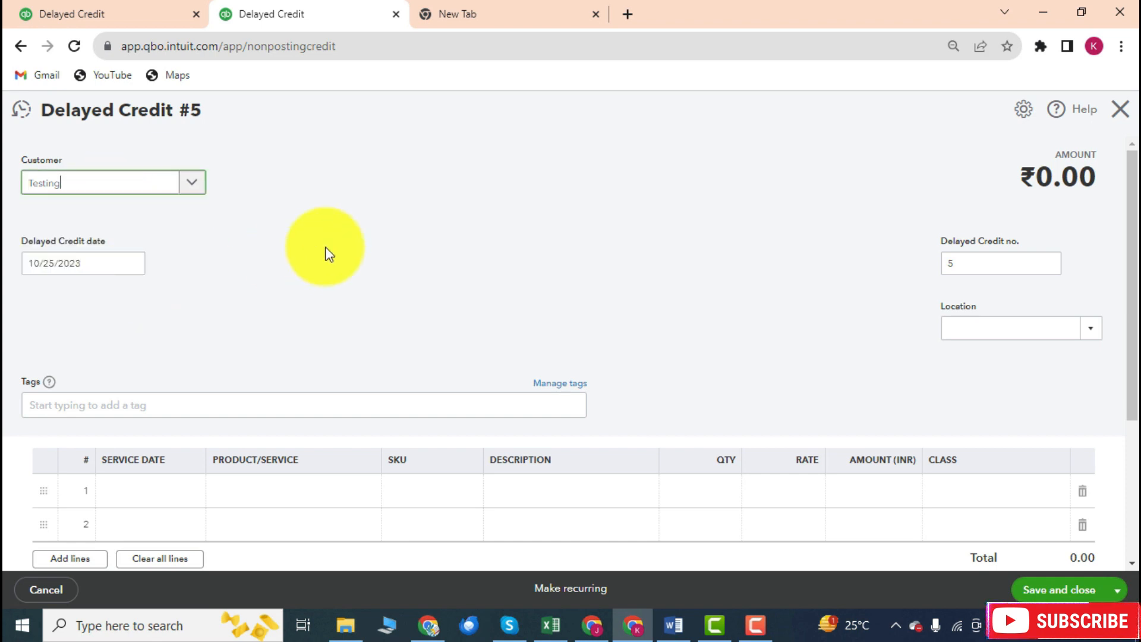
left_click(412, 234)
scroll(263, 250, "down", 1)
scroll(263, 249, "up", 1)
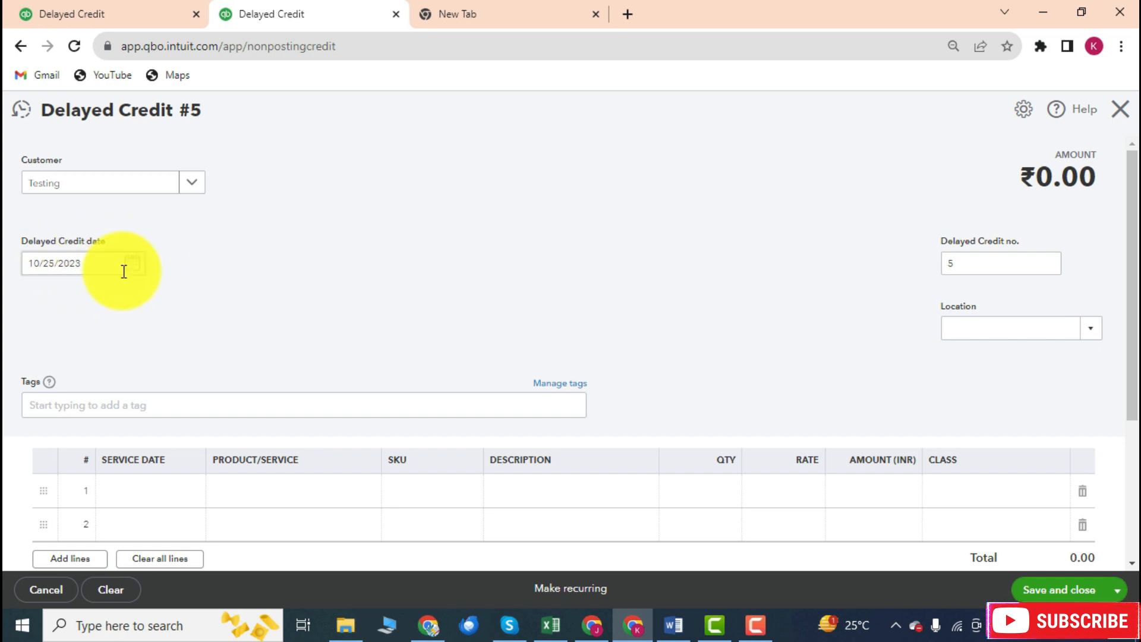
scroll(416, 321, "down", 1)
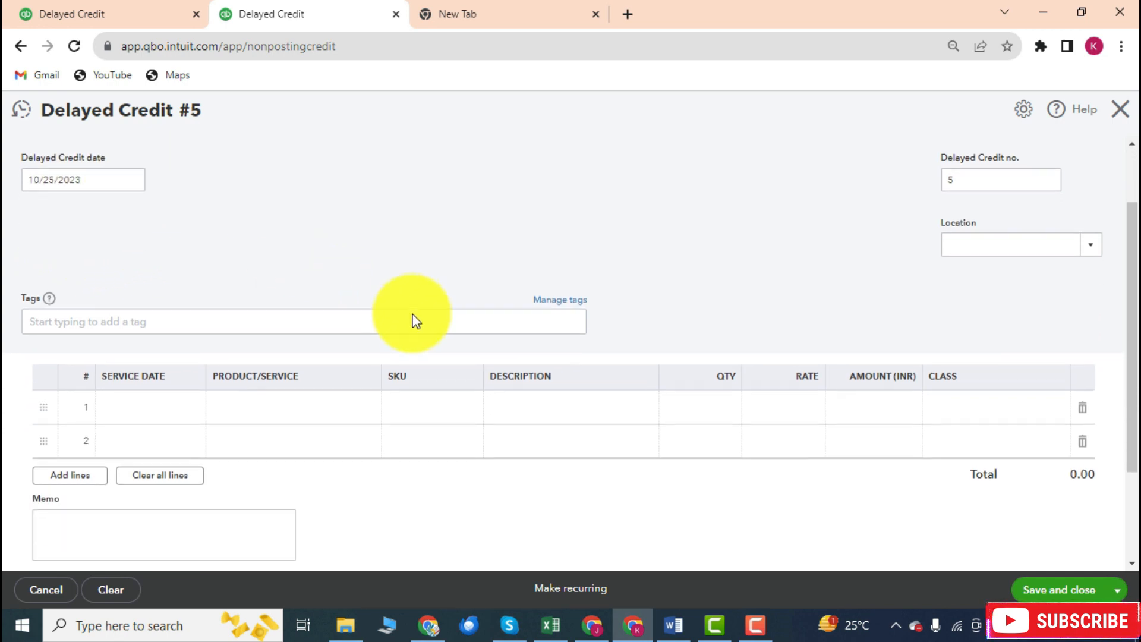
left_click(959, 185)
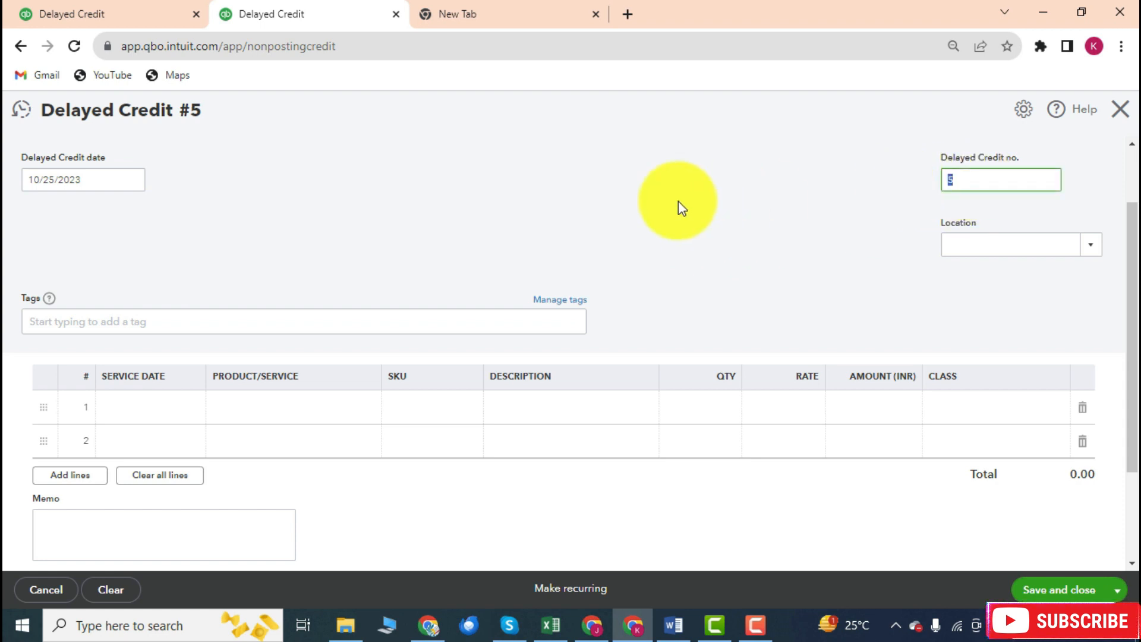
left_click(717, 215)
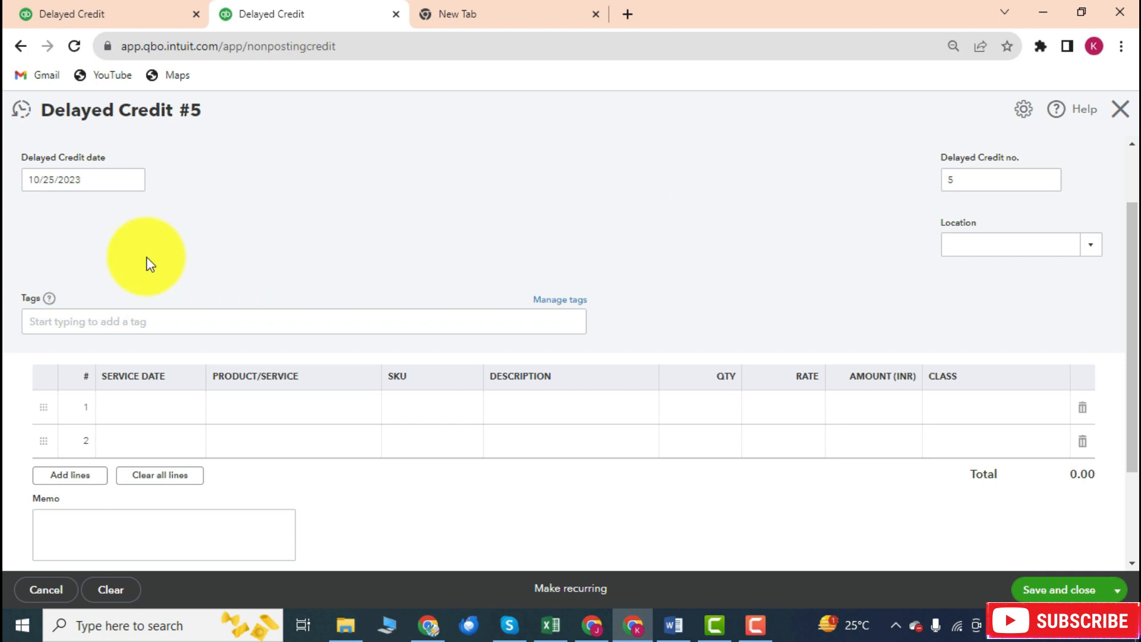
Step: Choose the Bookkeeping service under Accounting Service as the product for the first line of the delayed credit
scroll(149, 260, "down", 1)
left_click(321, 324)
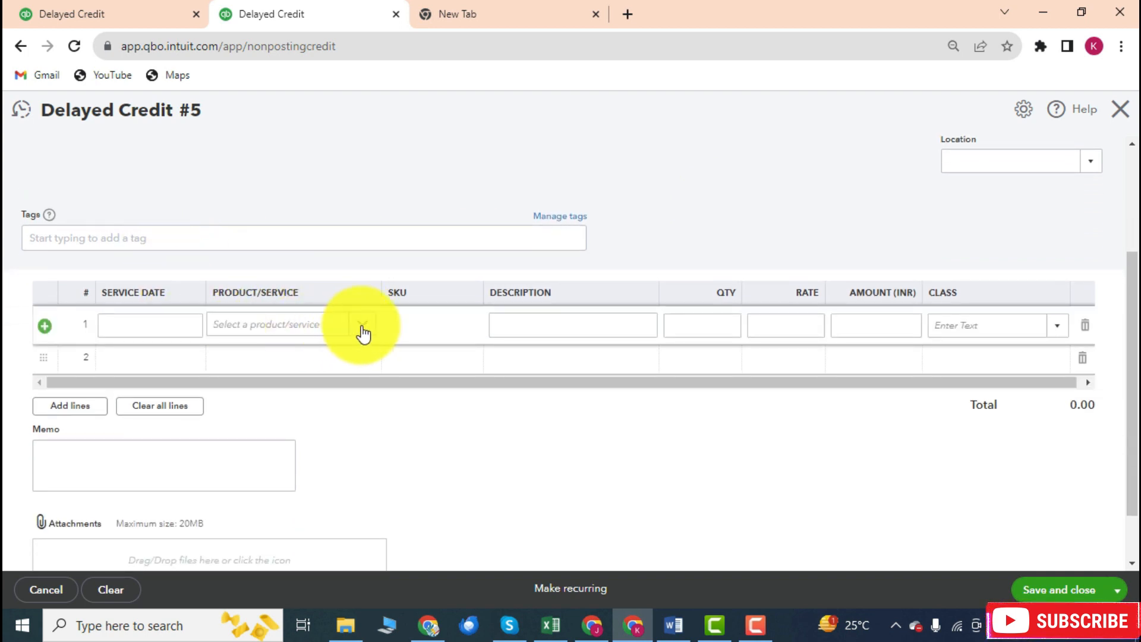
left_click(361, 327)
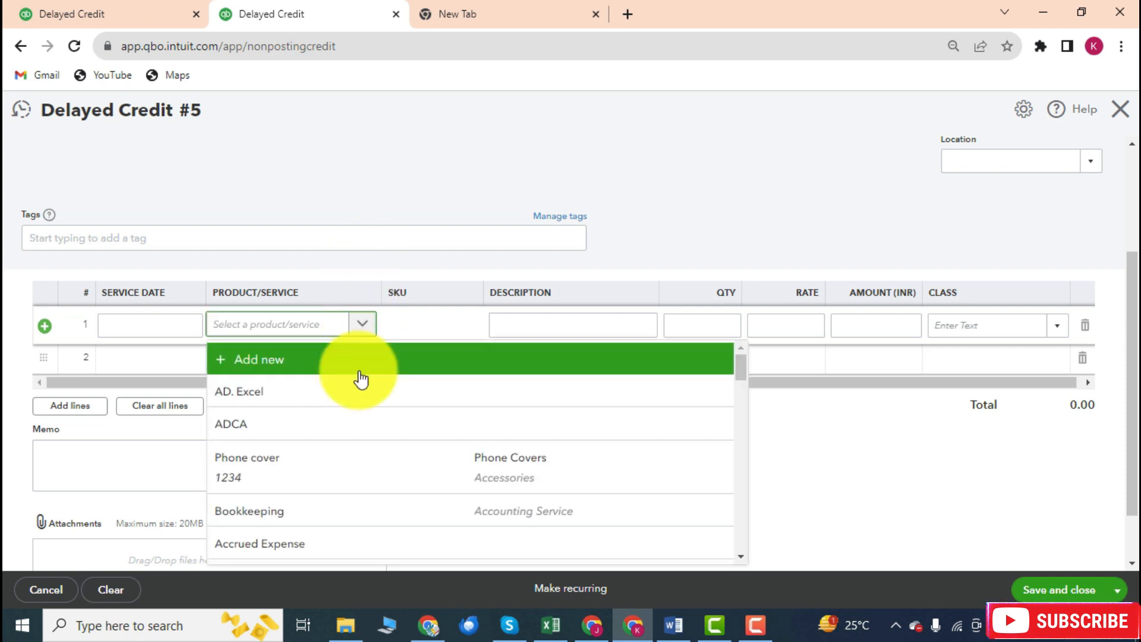
scroll(359, 375, "down", 2)
left_click(310, 431)
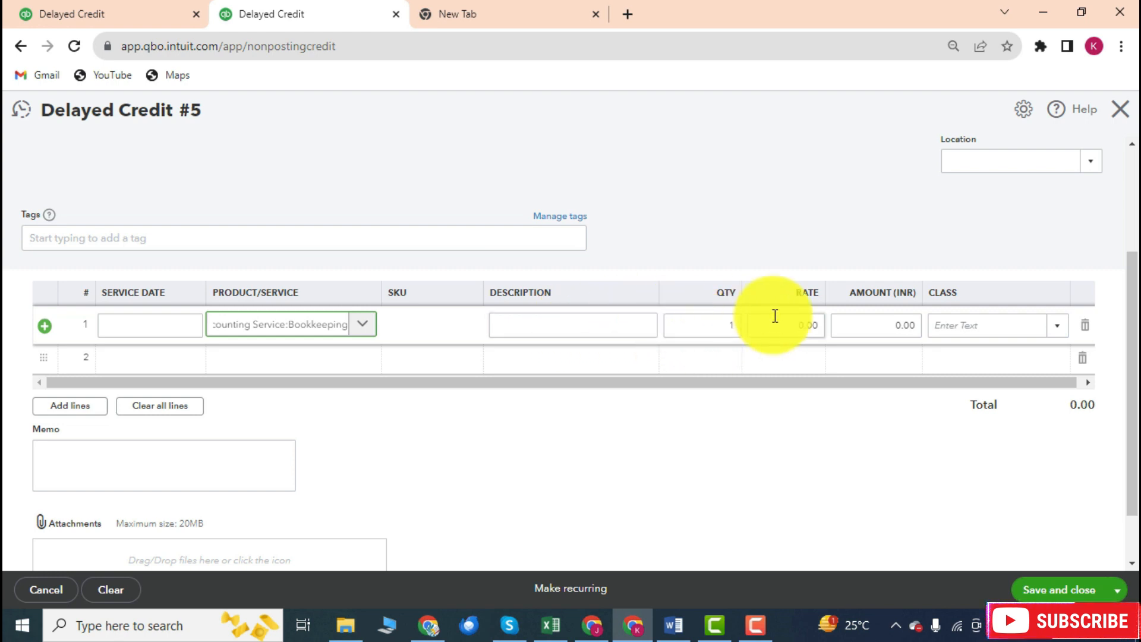
Step: Set the Bookkeeping line's rate to 1000, then save and close the delayed credit
left_click(802, 324)
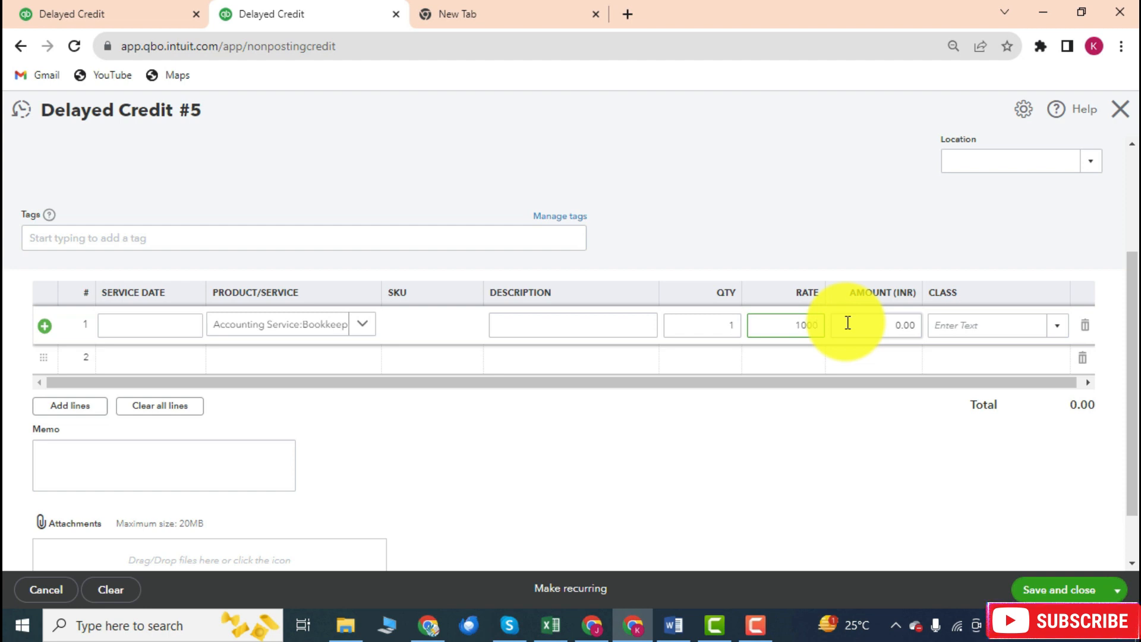
left_click(726, 433)
left_click(580, 324)
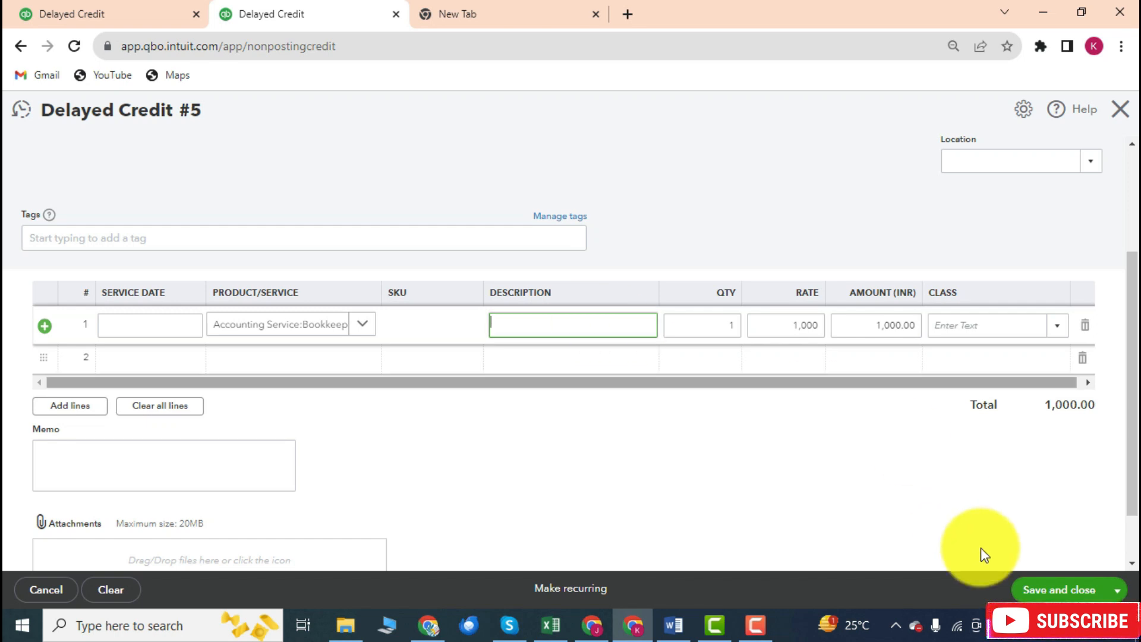
left_click(999, 536)
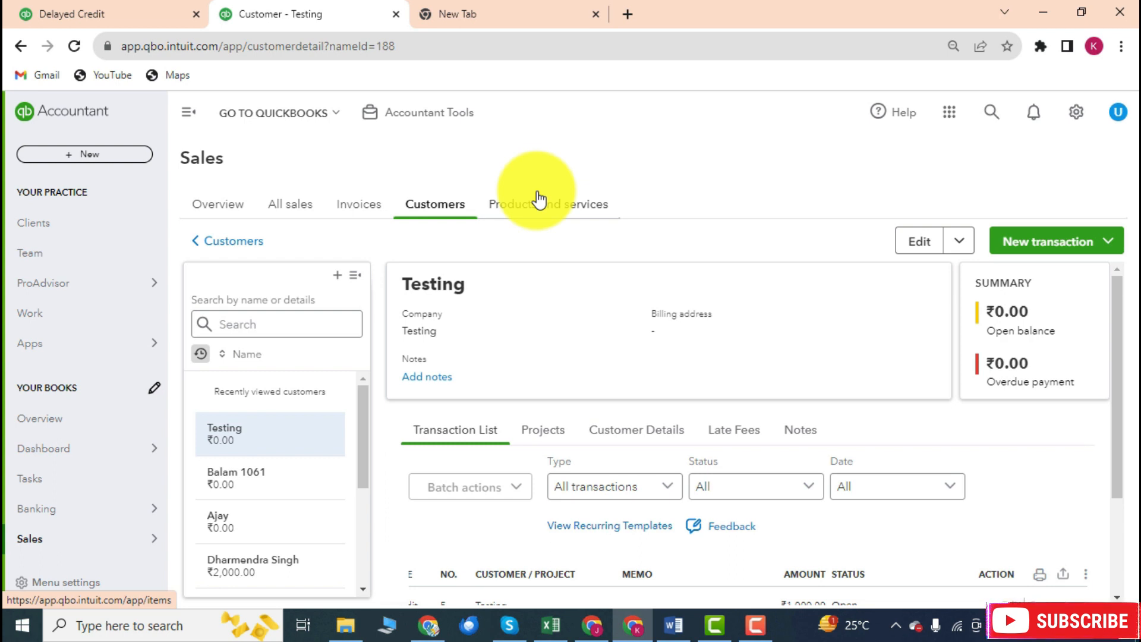
Step: Examine the delayed credit's entry in the customer's transaction list and compare it with the open balance in the summary
scroll(690, 385, "down", 3)
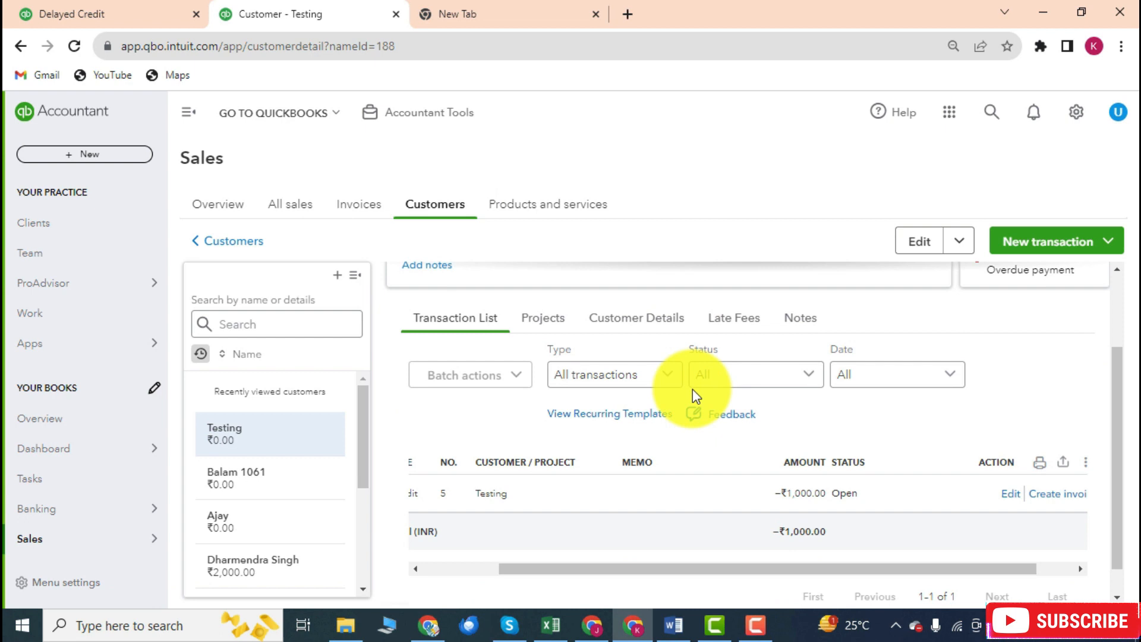
scroll(626, 538, "right", 2)
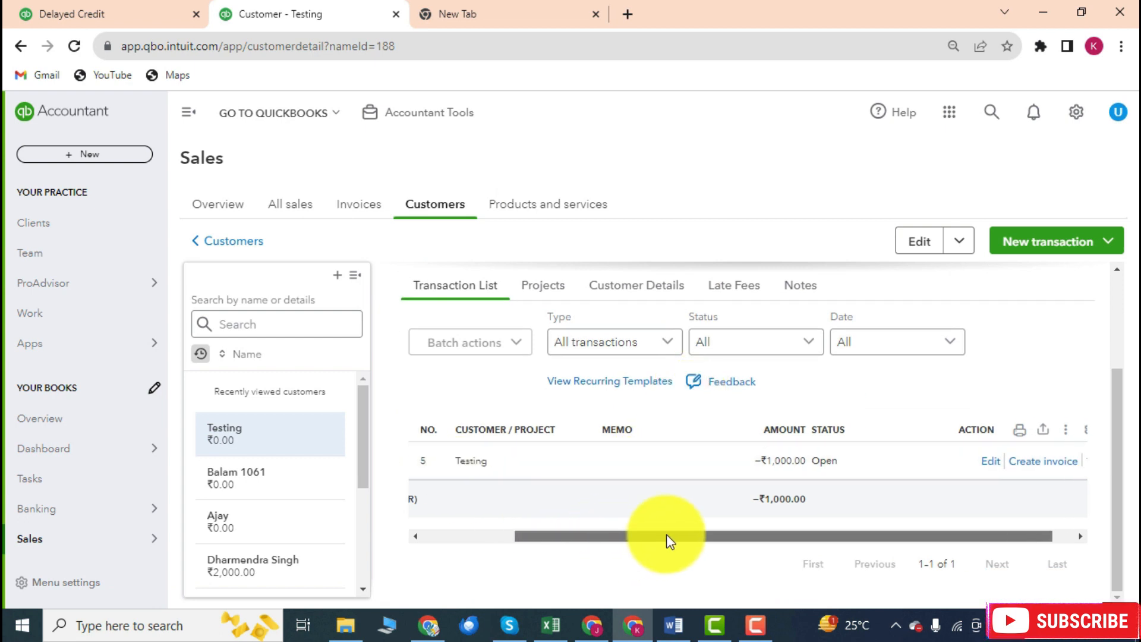
left_click_drag(617, 538, 514, 530)
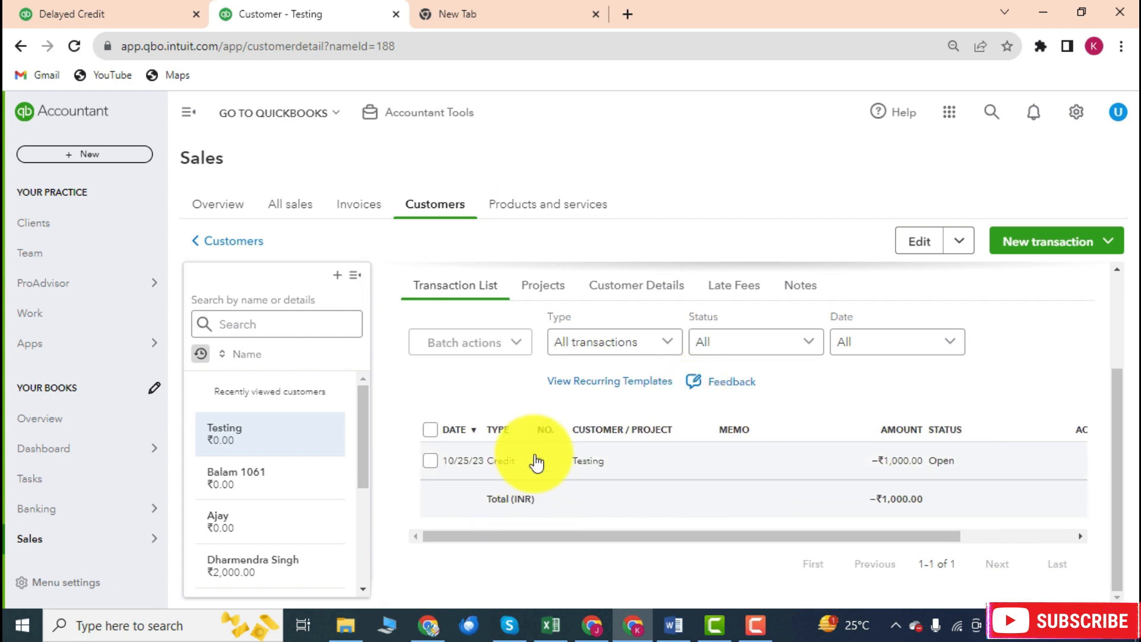
left_click_drag(648, 536, 845, 535)
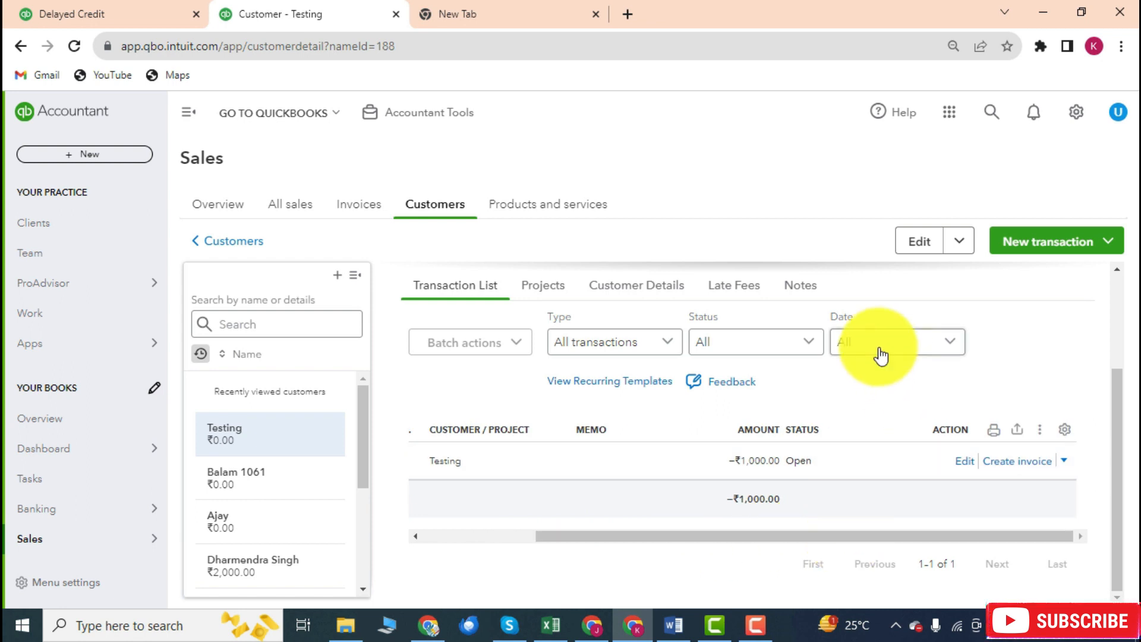
scroll(874, 373, "up", 3)
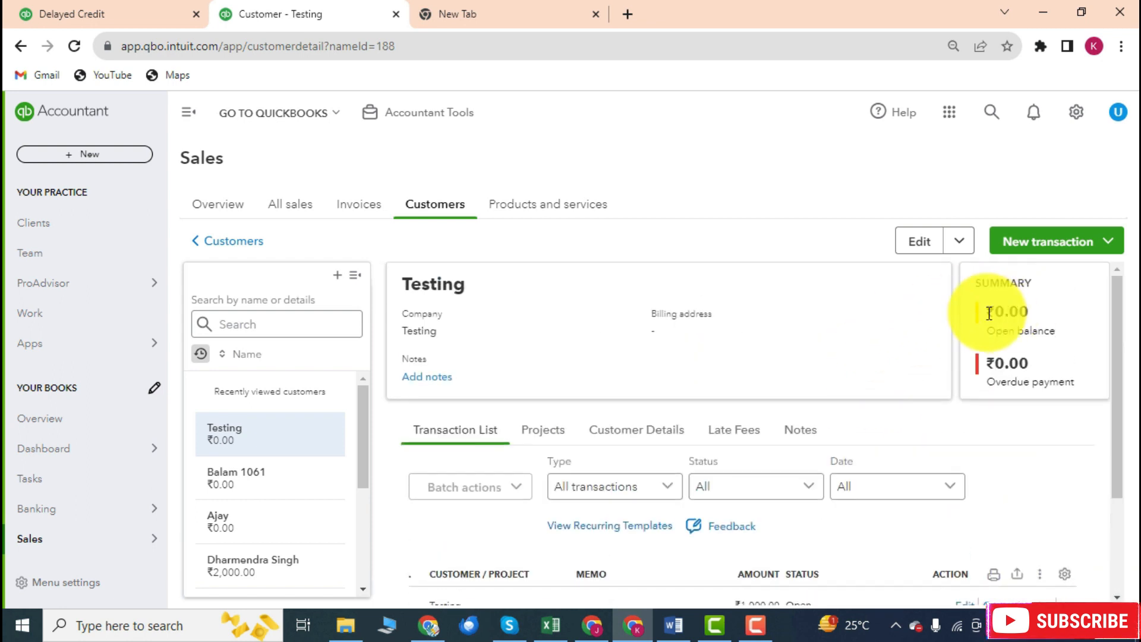
left_click_drag(986, 312, 1040, 319)
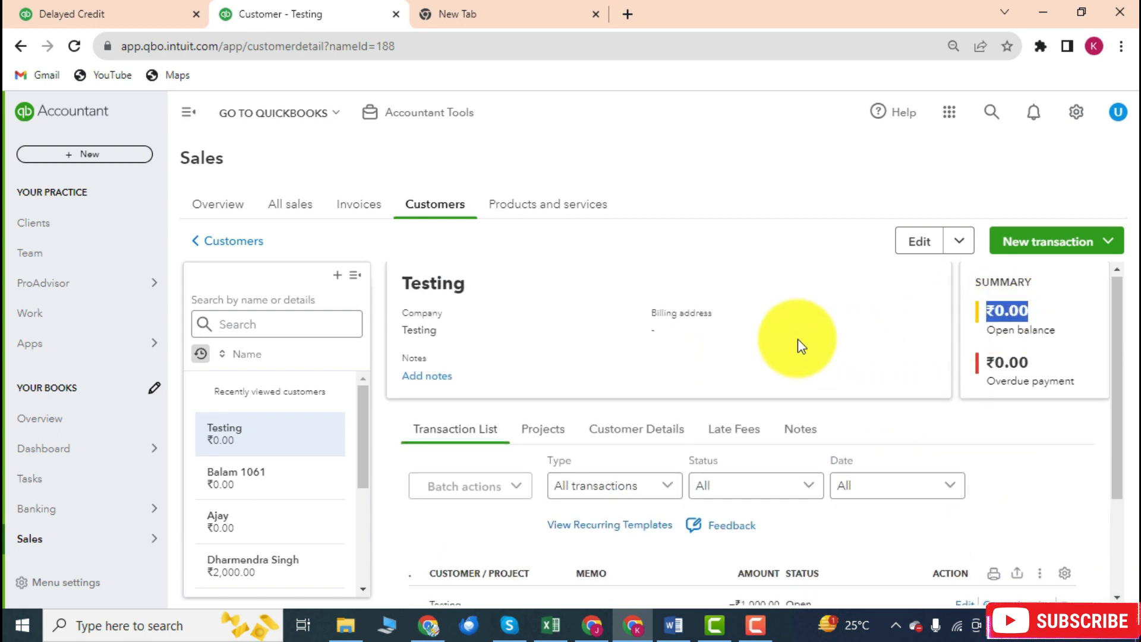
scroll(738, 542, "down", 2)
left_click_drag(794, 596, 659, 579)
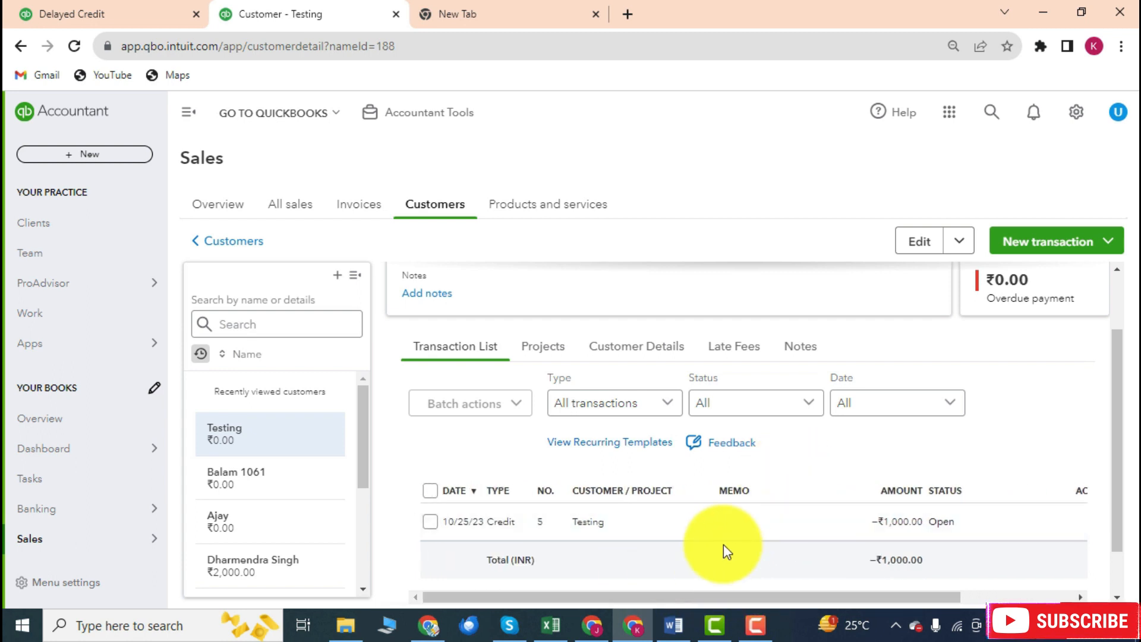
left_click_drag(656, 594, 626, 589)
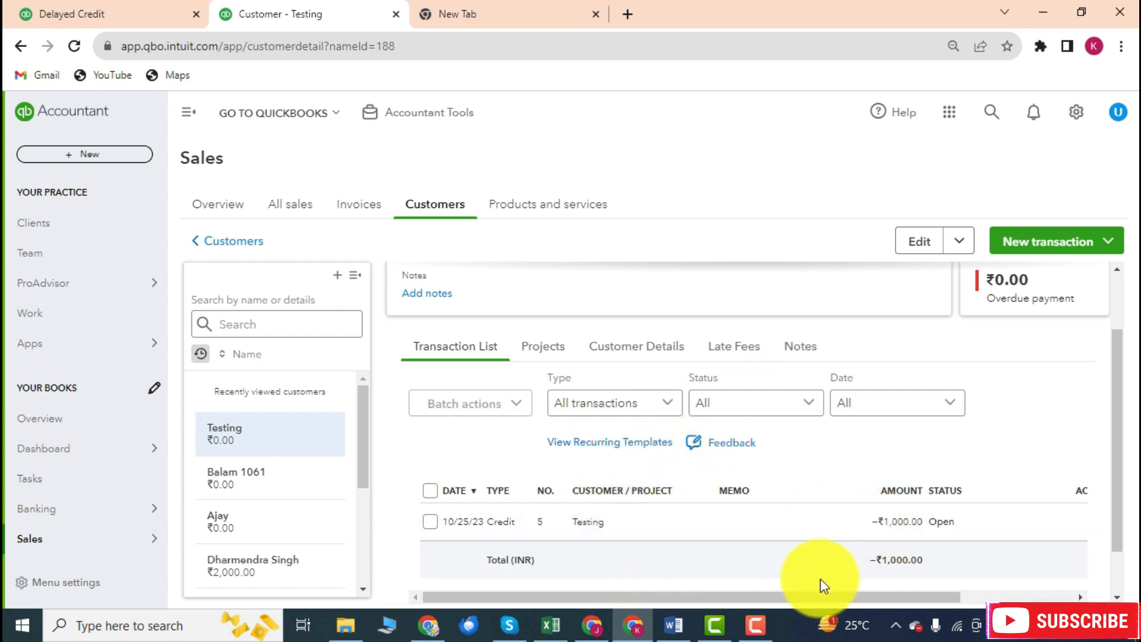
left_click_drag(803, 597, 763, 595)
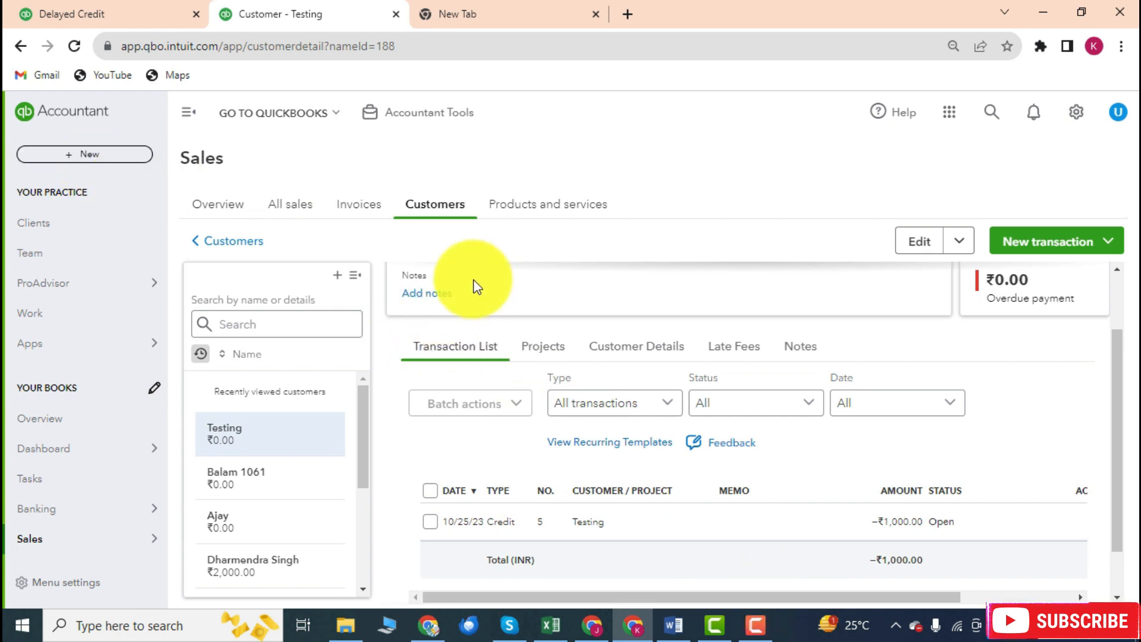
Step: Start a new invoice and choose the existing customer Testing for it
left_click(110, 161)
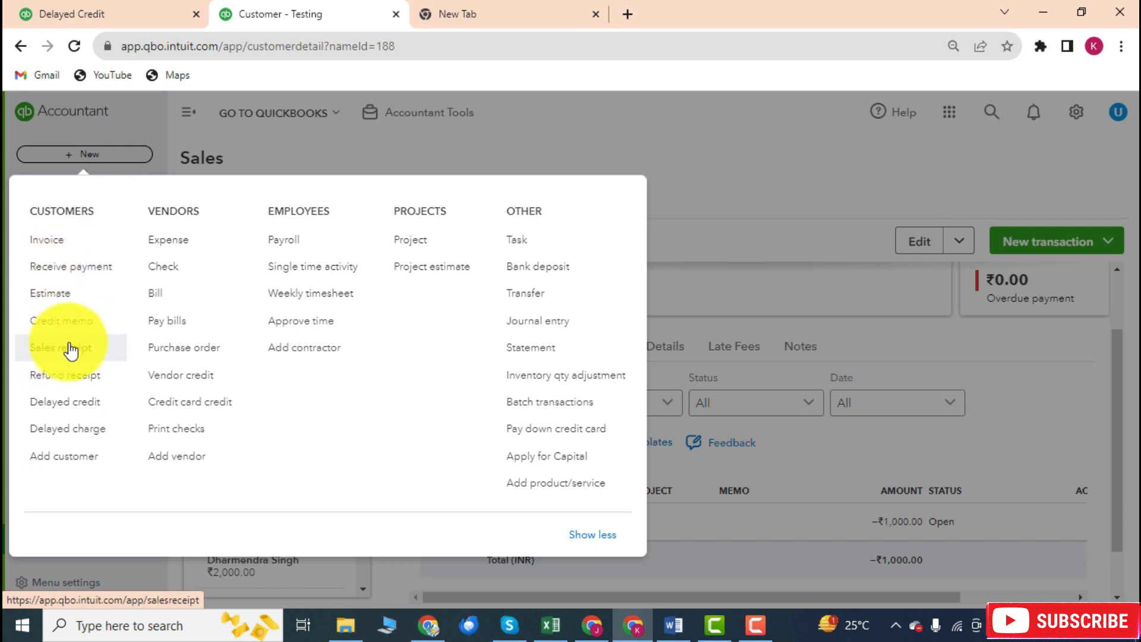
left_click(63, 242)
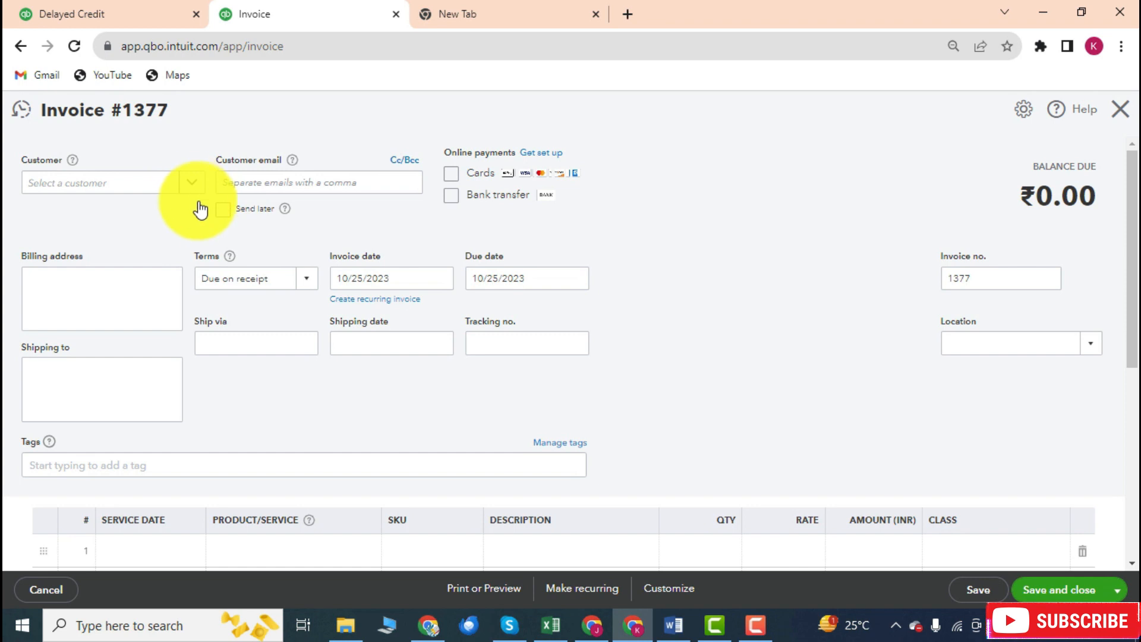
left_click(179, 184)
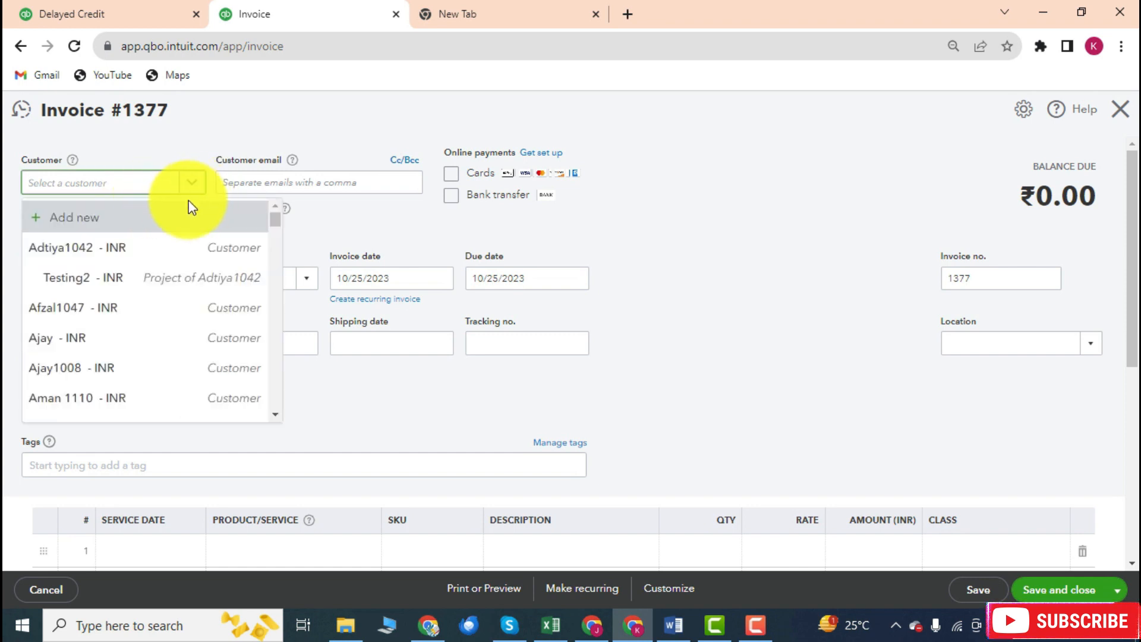
scroll(128, 326, "down", 2)
scroll(143, 313, "up", 2)
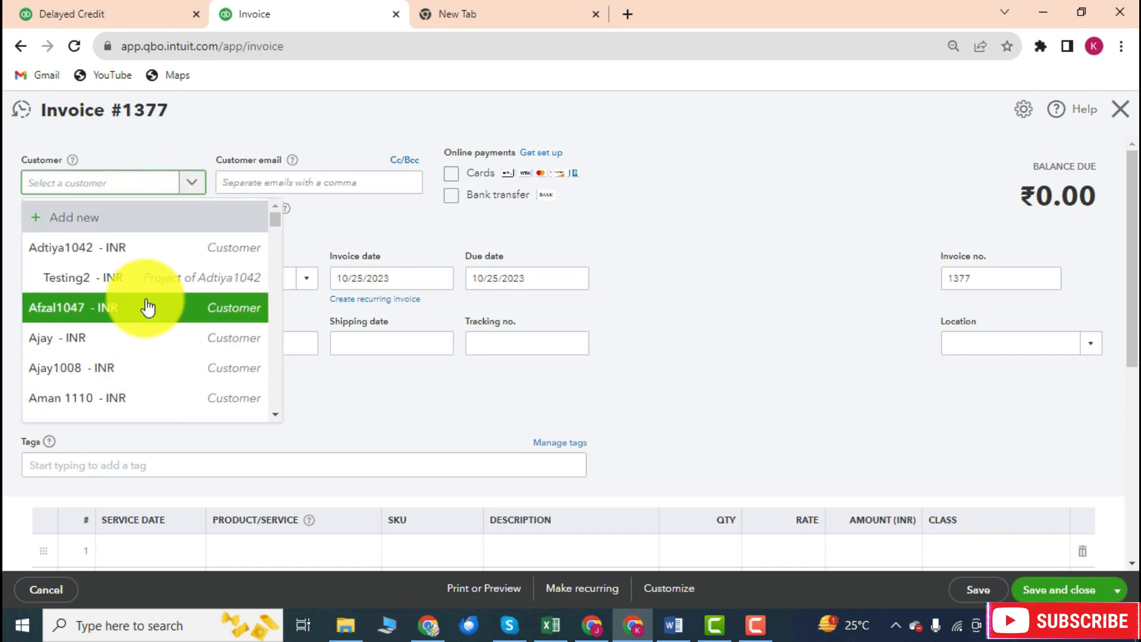
type("t")
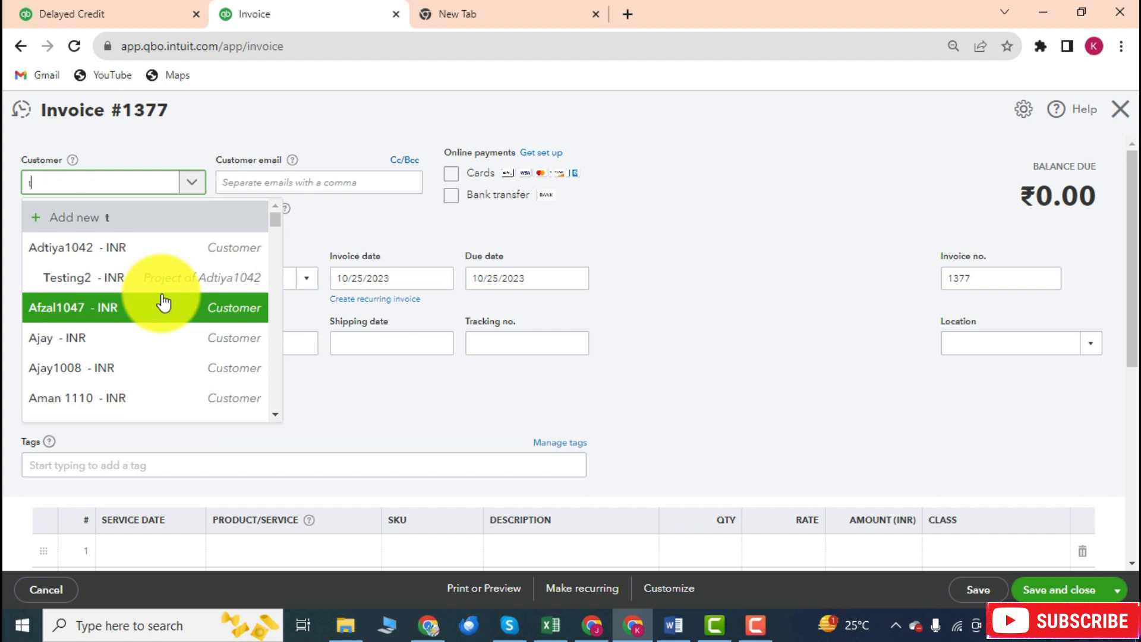
type("est")
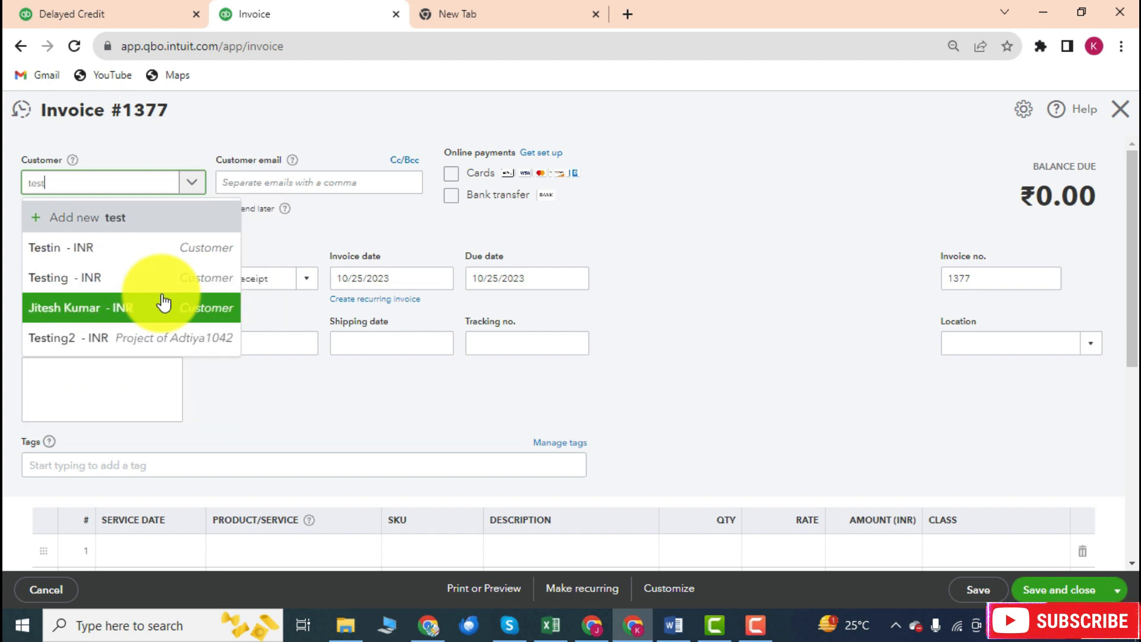
left_click(136, 277)
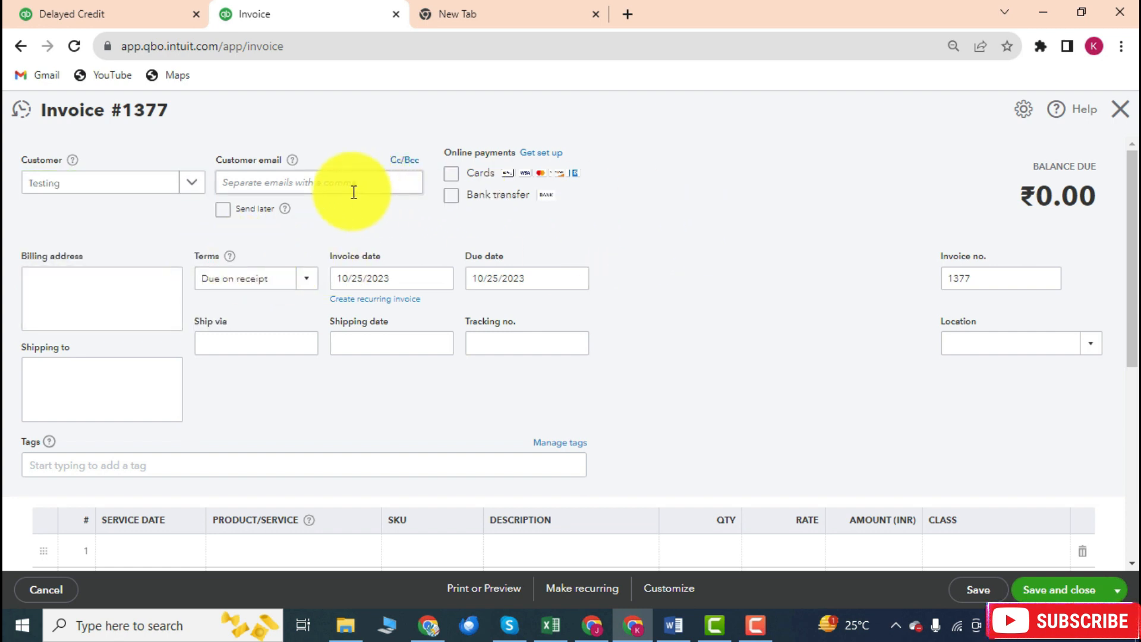
left_click(318, 182)
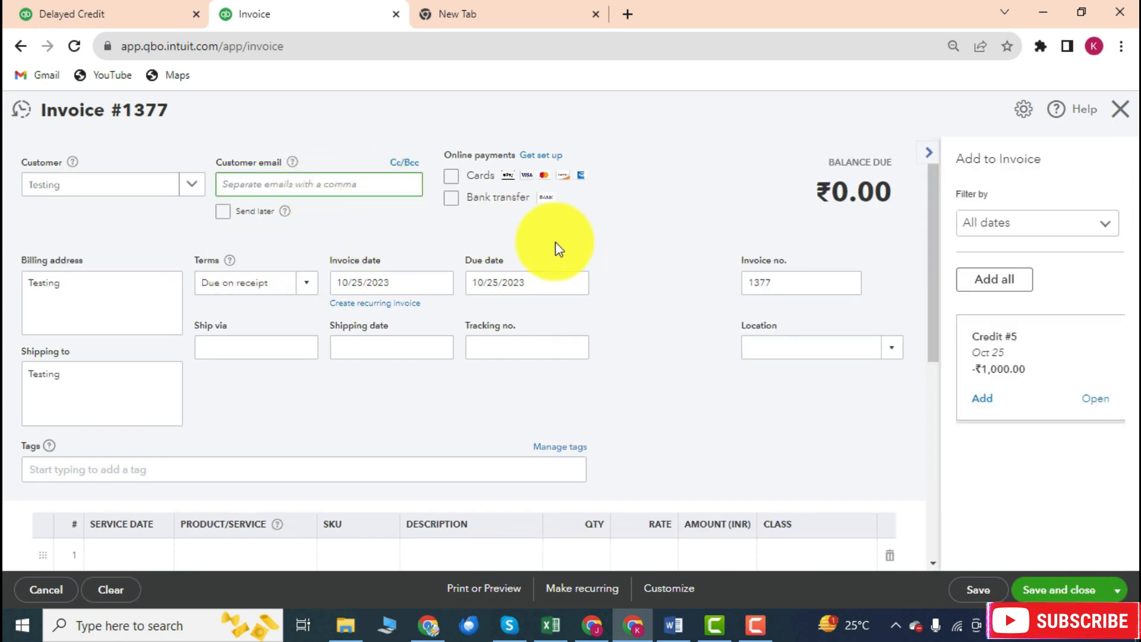
left_click(96, 293)
scroll(226, 274, "down", 1)
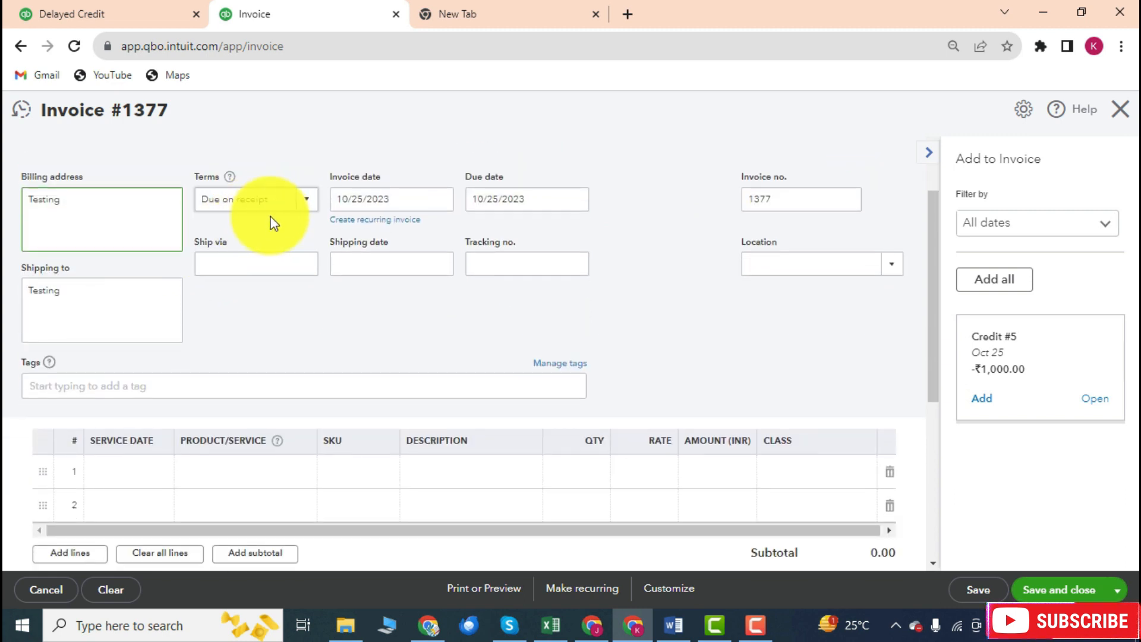
left_click(1119, 109)
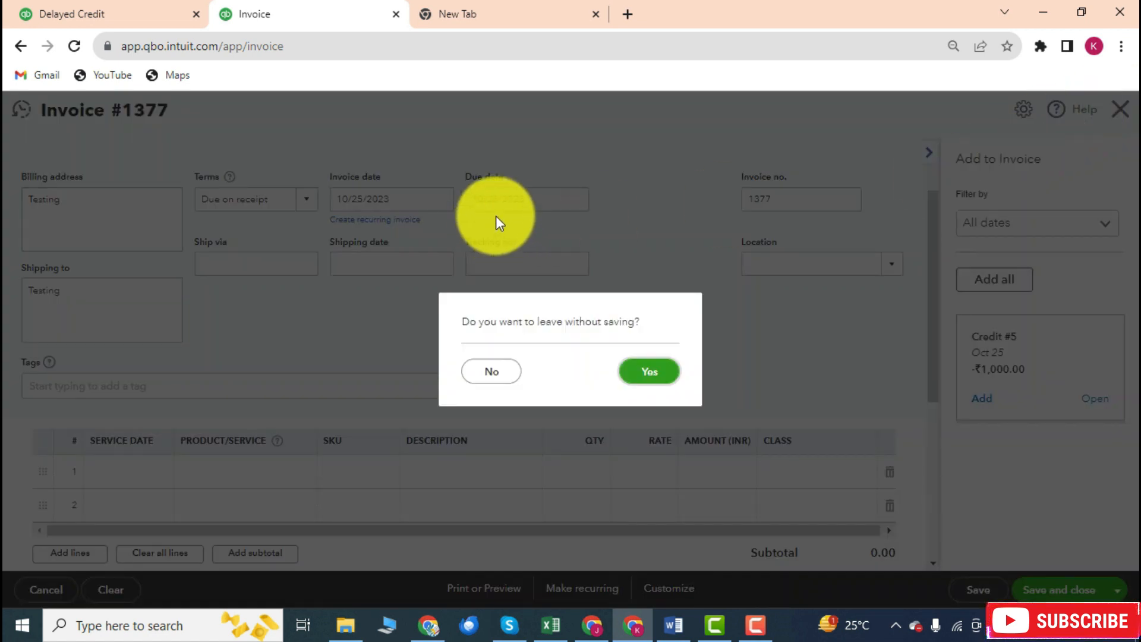
left_click(497, 374)
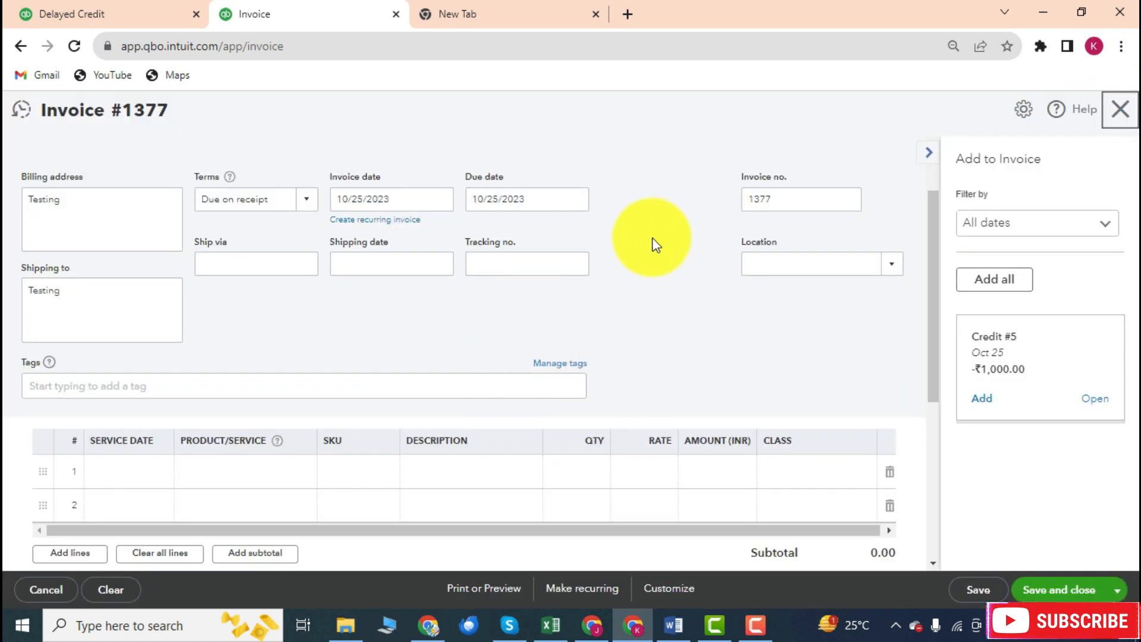
Step: Add the Bookkeeping service under Accounting Service to the invoice's first line with a rate of 10000
scroll(356, 257, "down", 1)
scroll(359, 265, "down", 3)
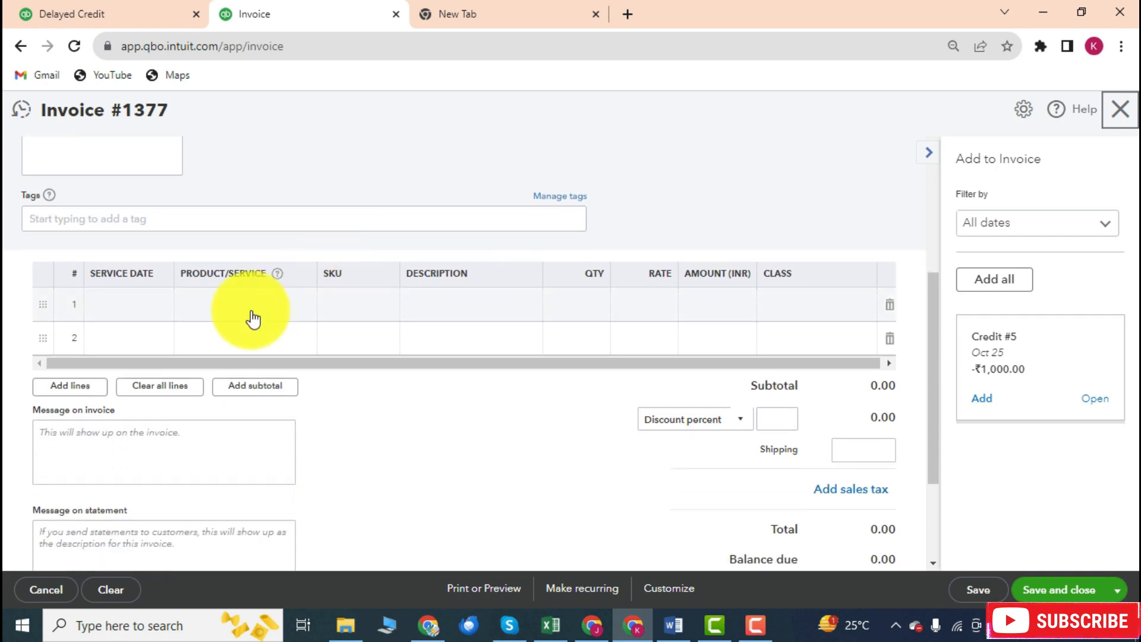
left_click(293, 310)
left_click(304, 310)
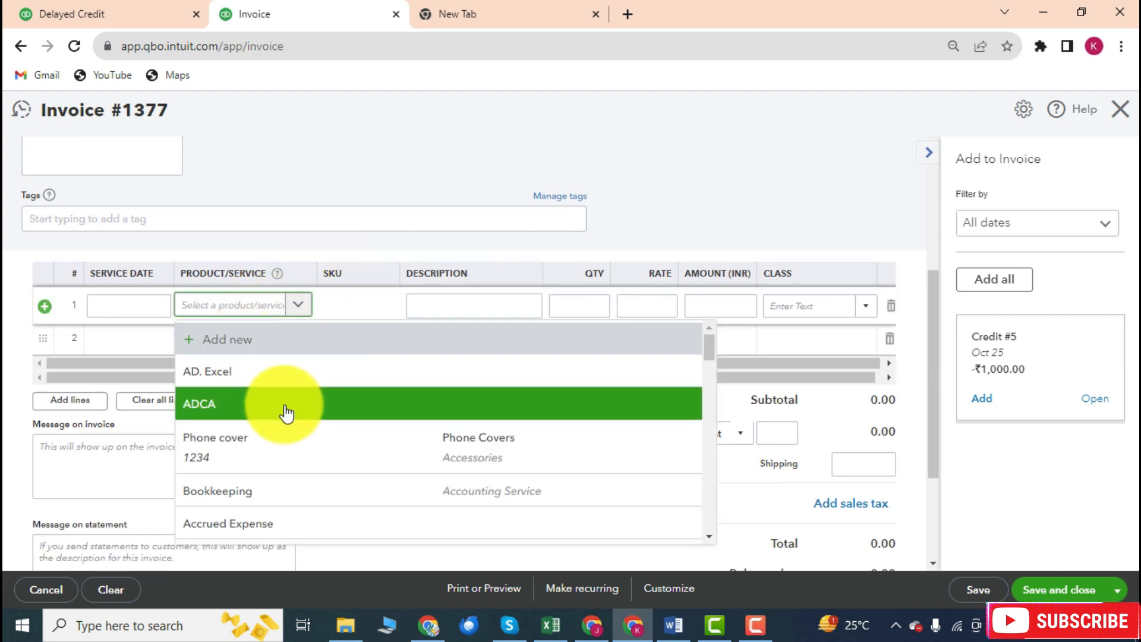
scroll(277, 404, "down", 2)
left_click(305, 407)
left_click(639, 304)
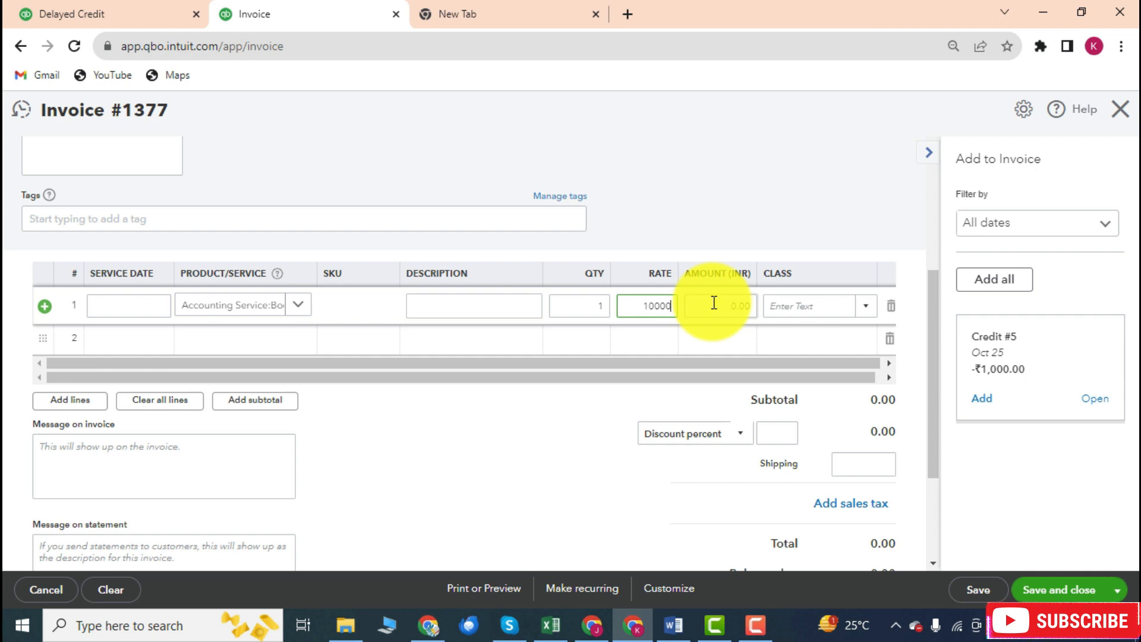
left_click(471, 426)
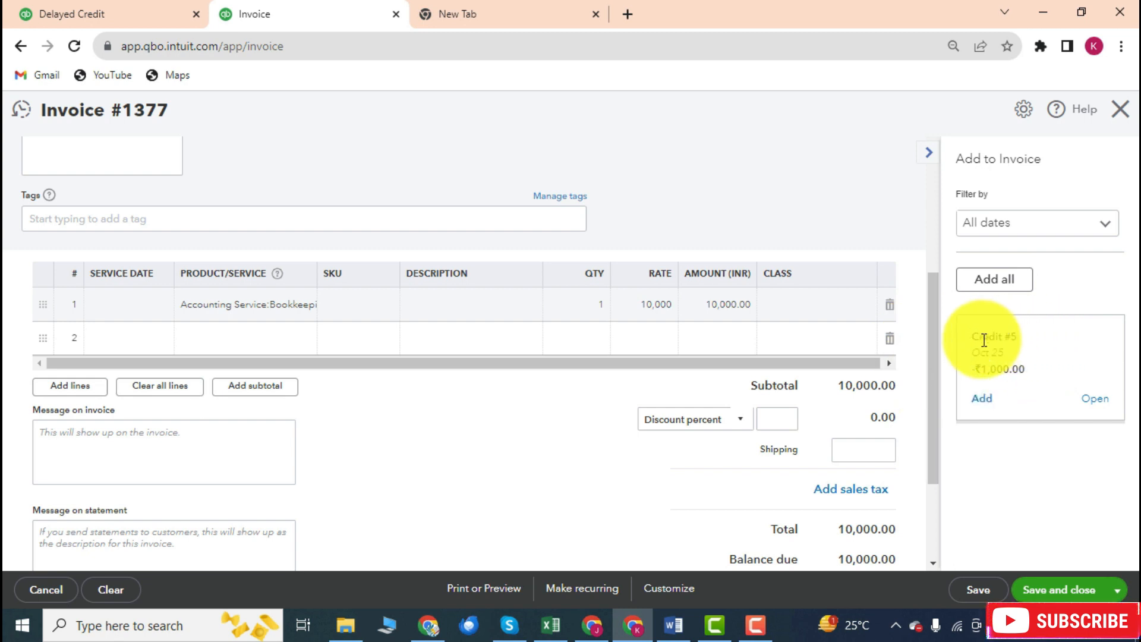
Step: Add the customer's pending delayed credit to the invoice as a line, then save and close the invoice
left_click_drag(974, 337, 1018, 339)
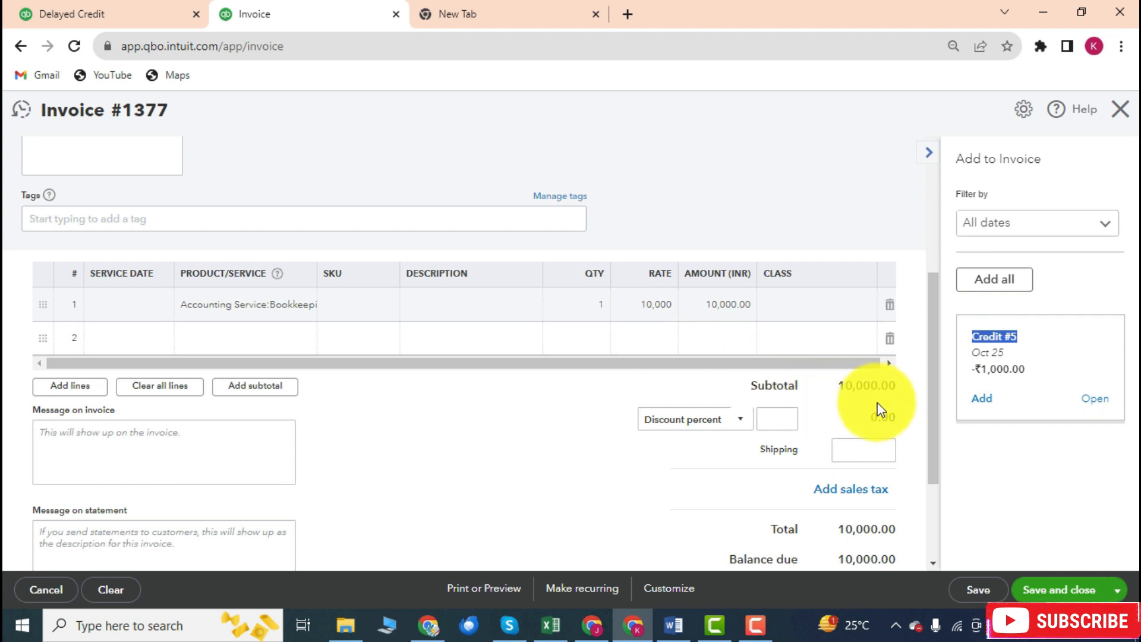
left_click(984, 409)
left_click_drag(707, 397, 732, 400)
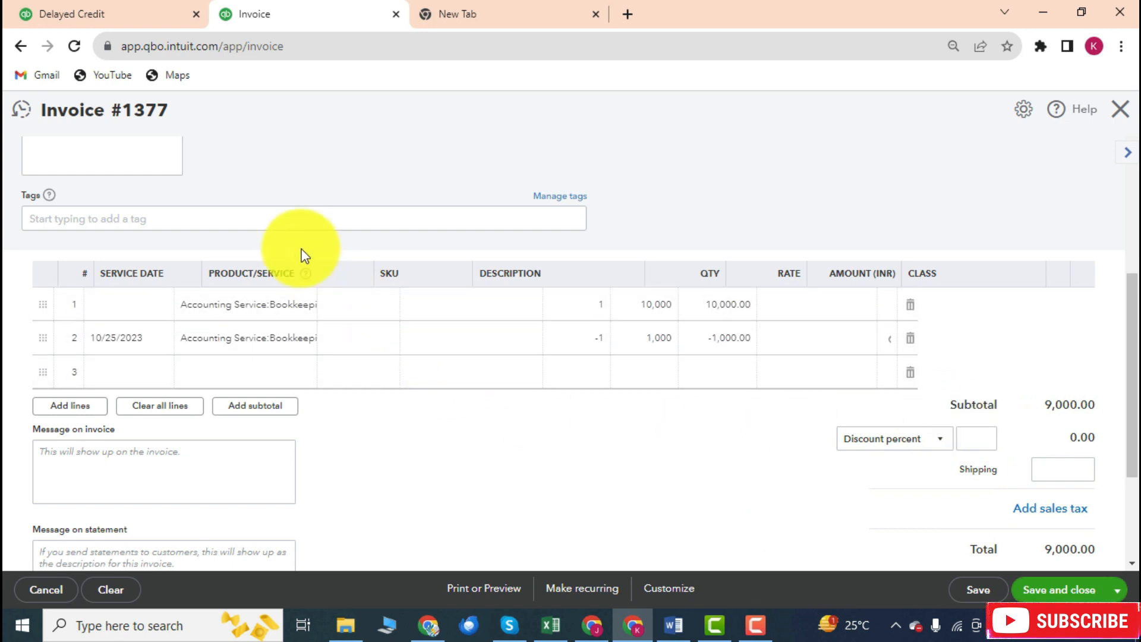
scroll(382, 272, "up", 2)
scroll(382, 272, "down", 2)
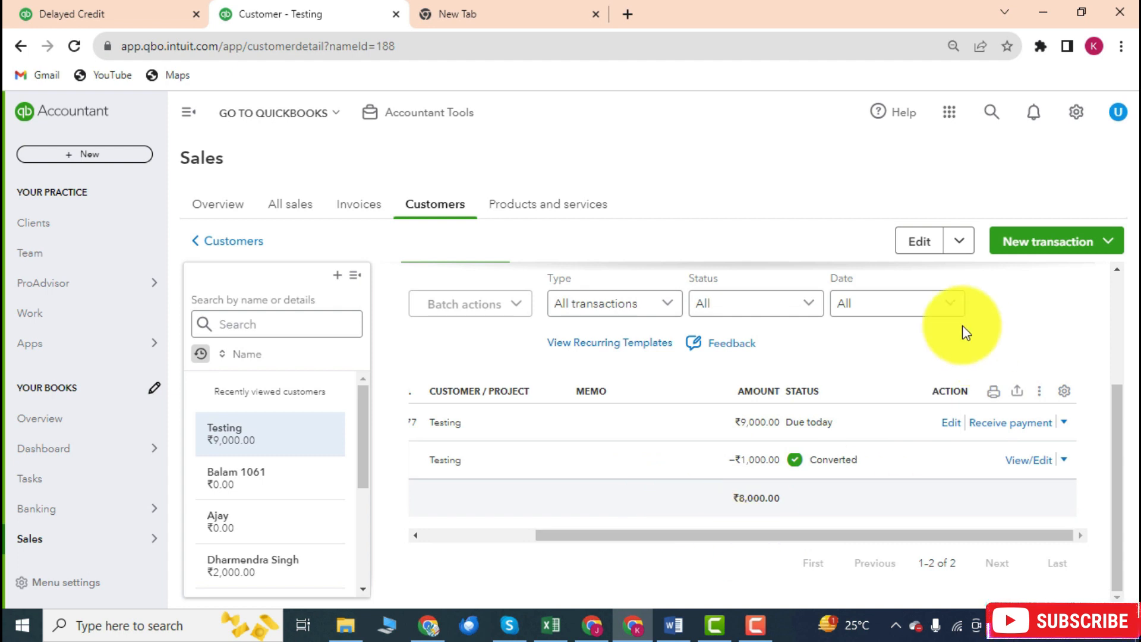
Step: Examine the customer's open balance and compare the amounts and statuses of the invoice and delayed credit in the transaction list
scroll(952, 324, "up", 3)
scroll(943, 324, "down", 1)
scroll(918, 382, "up", 3)
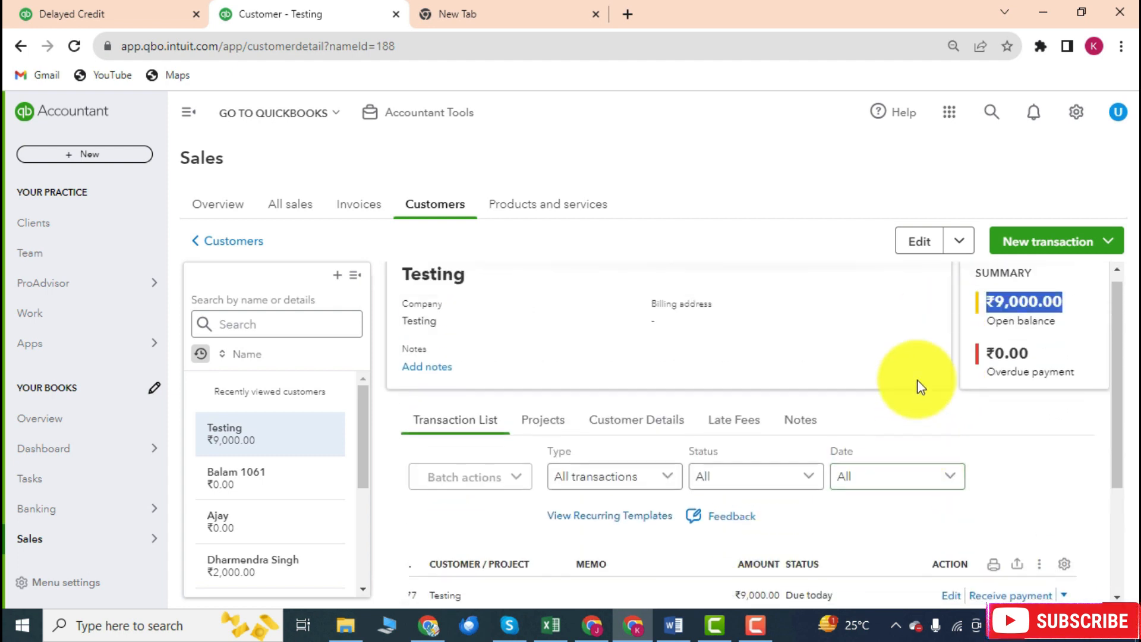
scroll(823, 454, "down", 3)
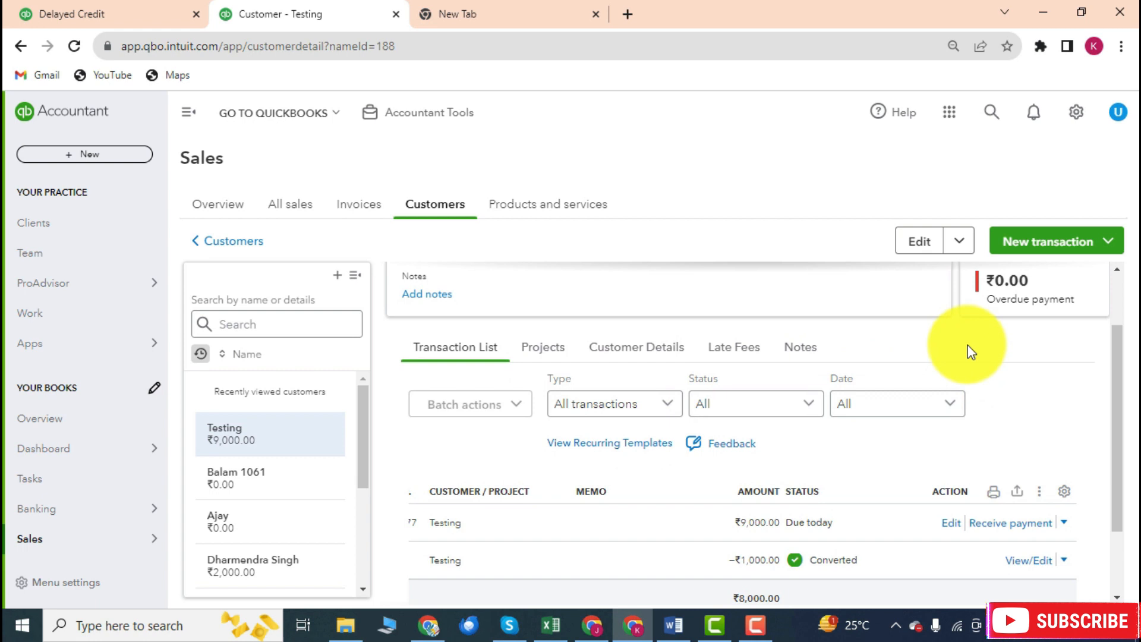
scroll(790, 349, "up", 2)
scroll(775, 388, "down", 2)
scroll(775, 378, "up", 2)
scroll(802, 367, "down", 3)
left_click_drag(723, 556, 746, 552)
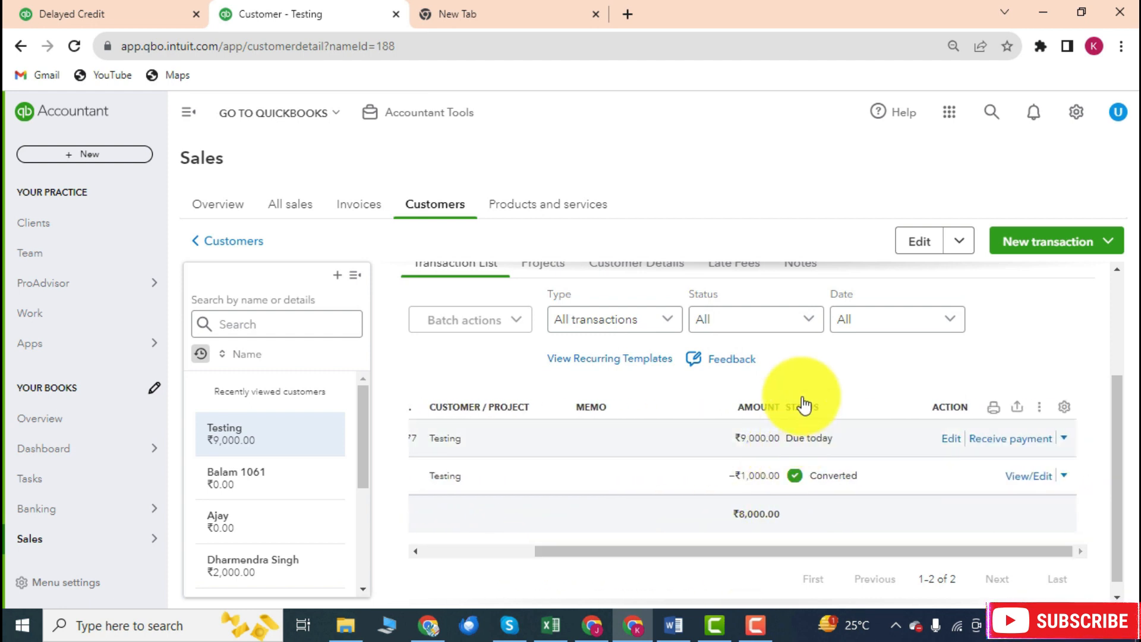
left_click_drag(792, 553, 645, 551)
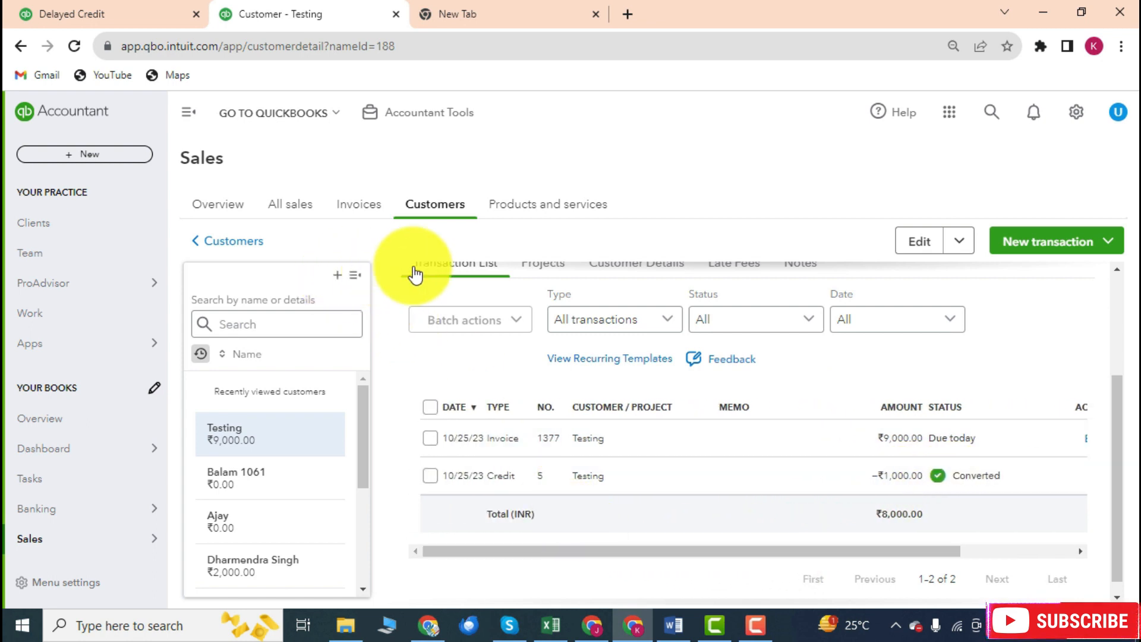